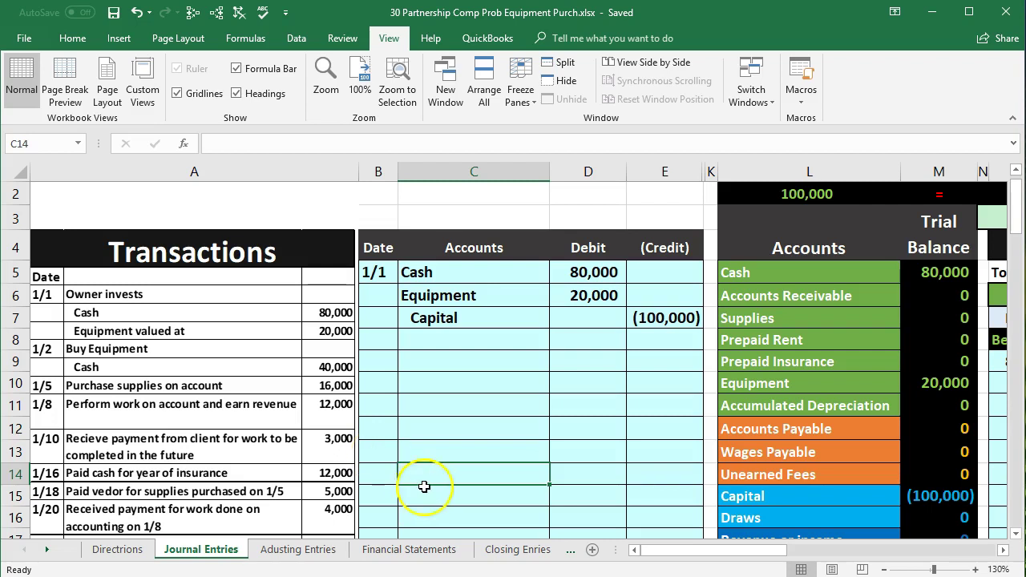
- Enter the date 1/2 in cell B9 to begin the equipment purchase journal entry
click(418, 473)
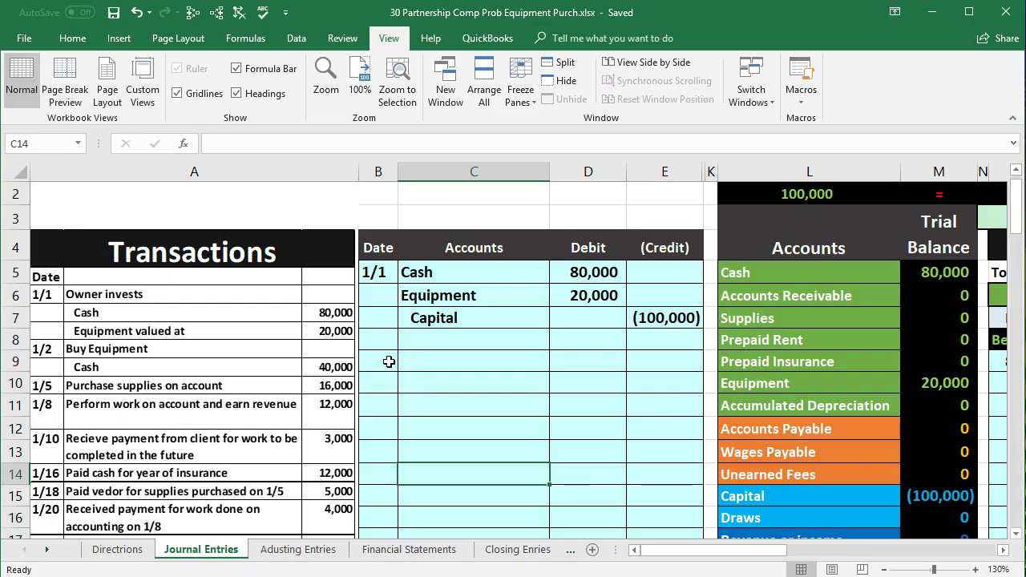
click(389, 361)
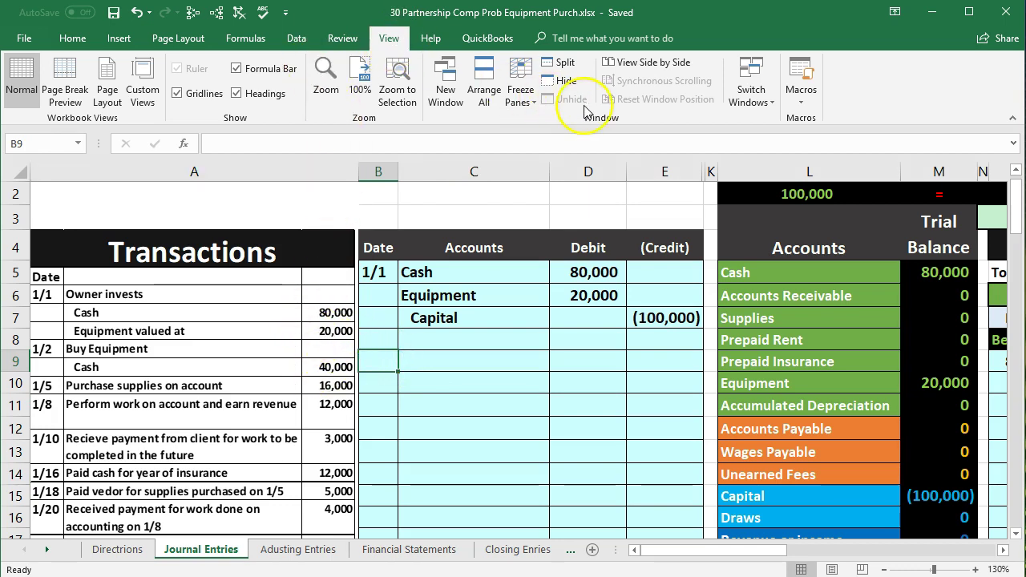
click(522, 98)
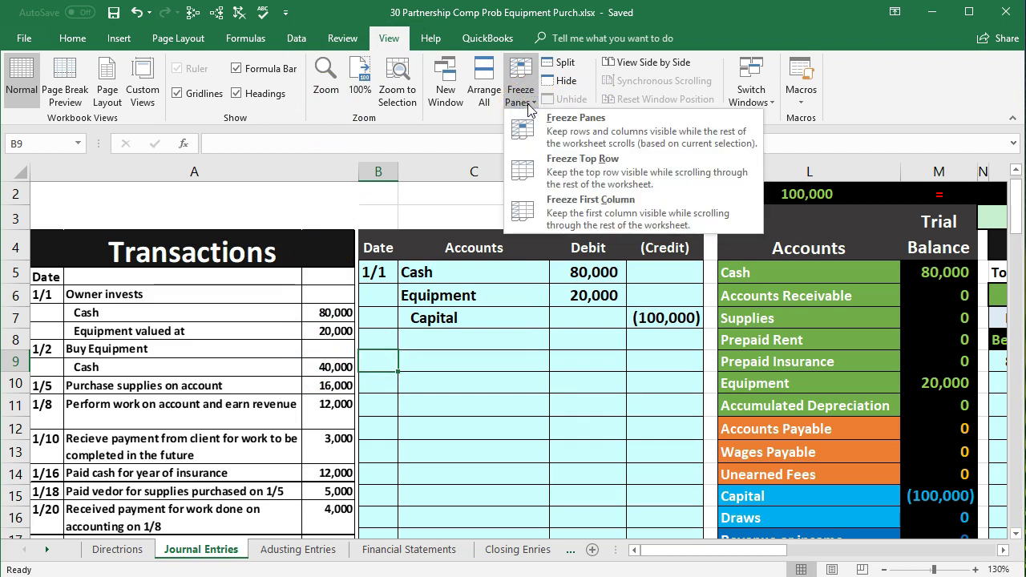
click(522, 98)
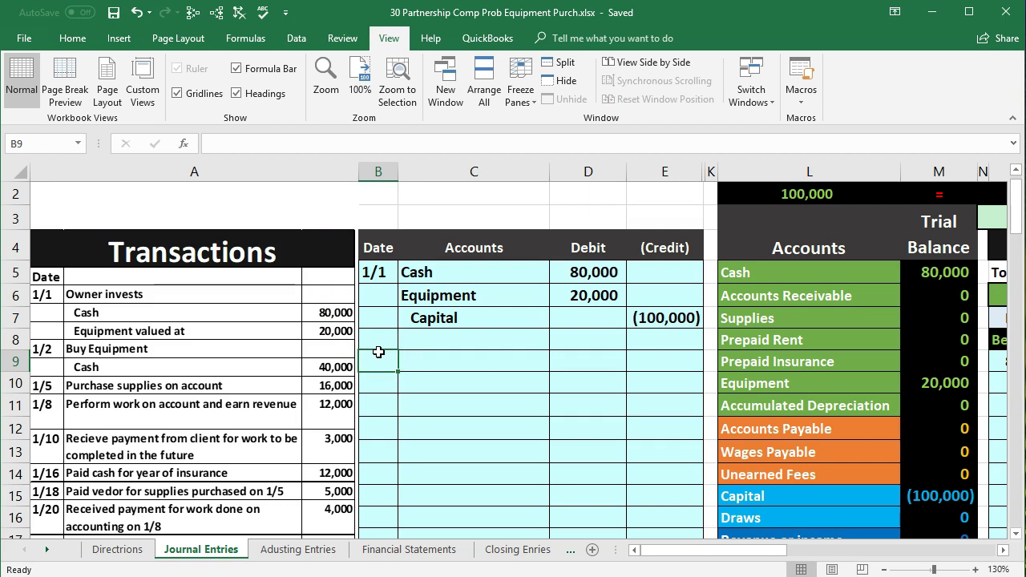
text(1/2)
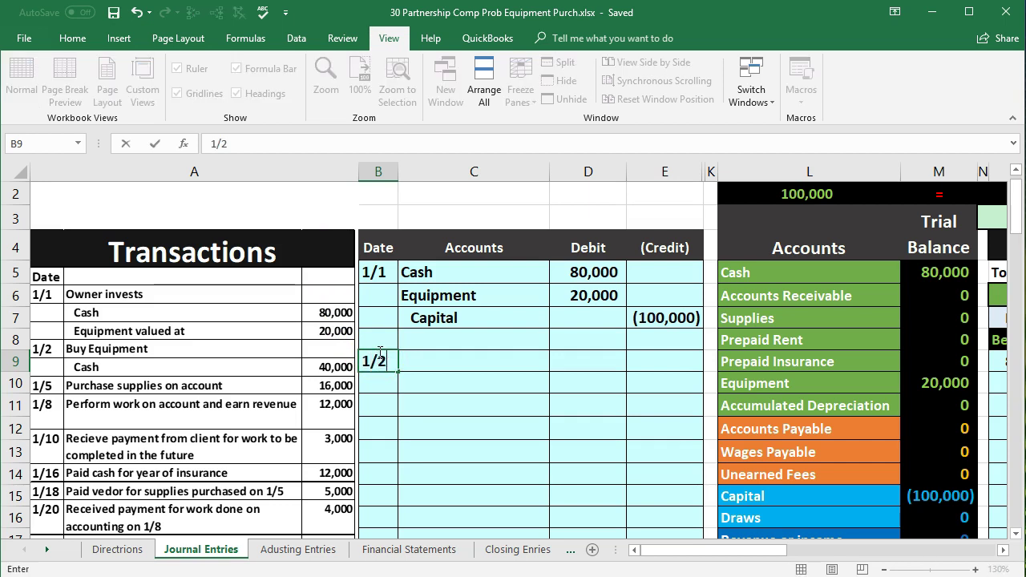
key(Return)
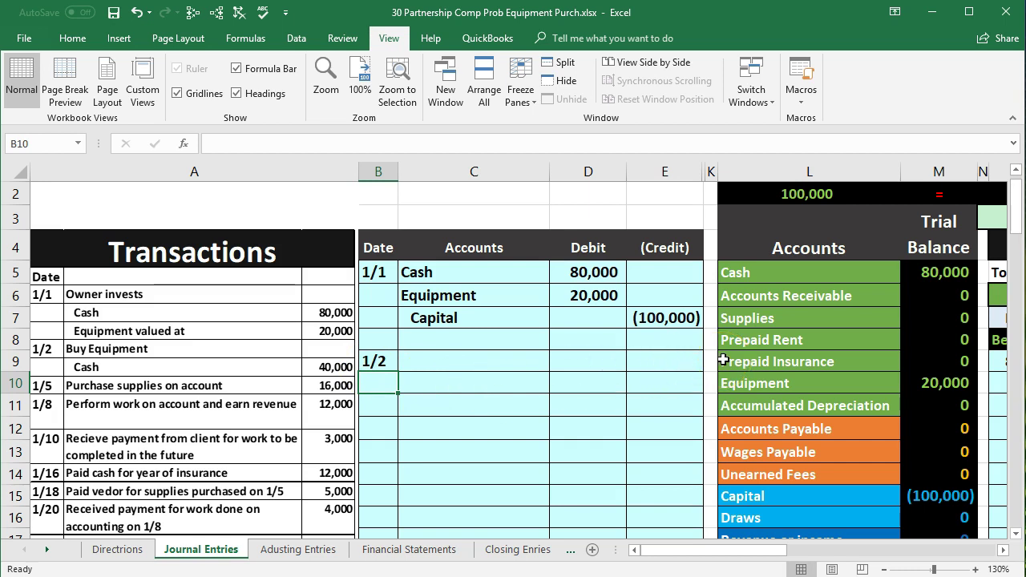
- Examine the Cash account and its balance in the trial balance
click(921, 274)
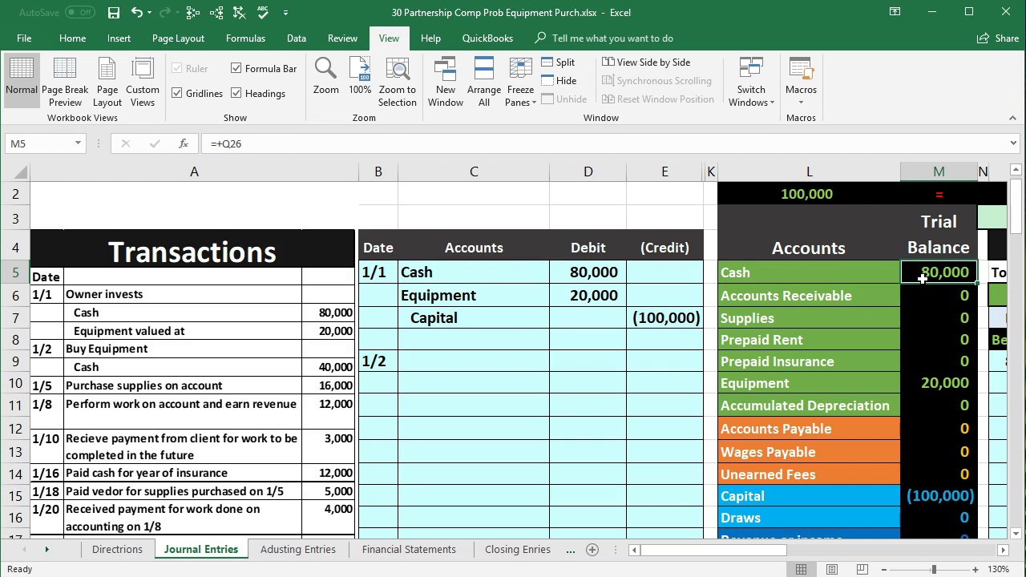
click(918, 286)
click(918, 276)
click(819, 278)
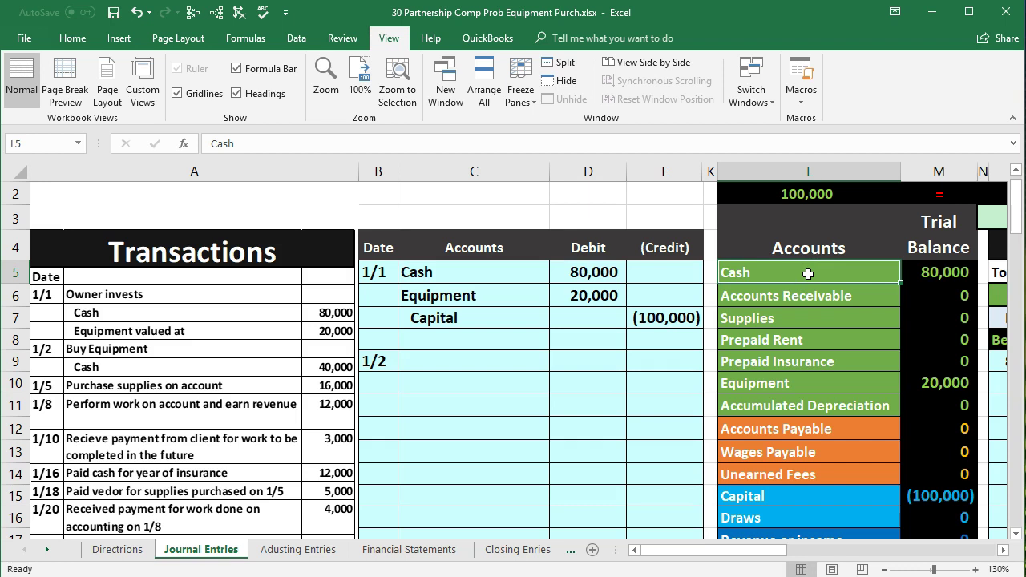
click(816, 274)
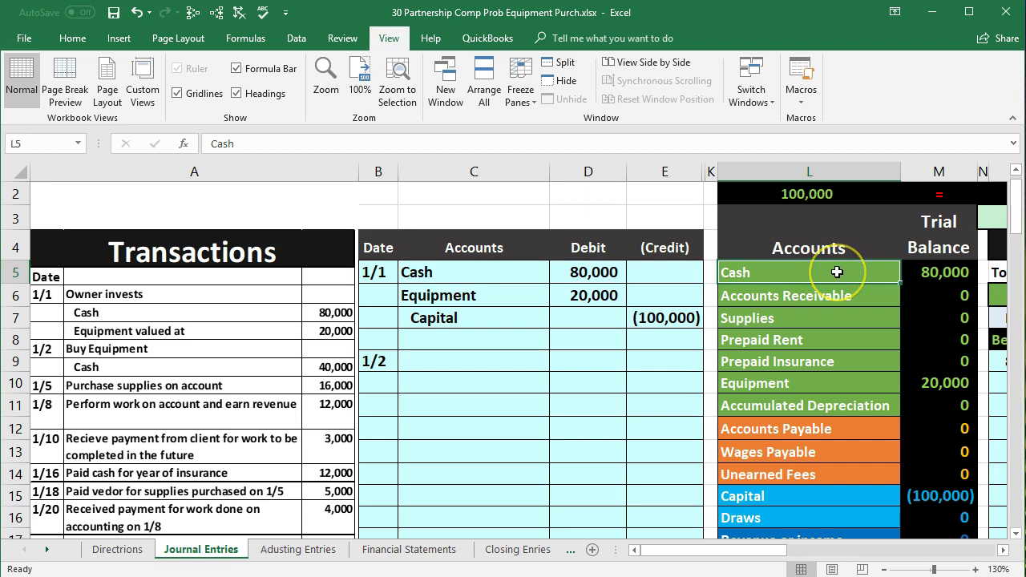
click(911, 270)
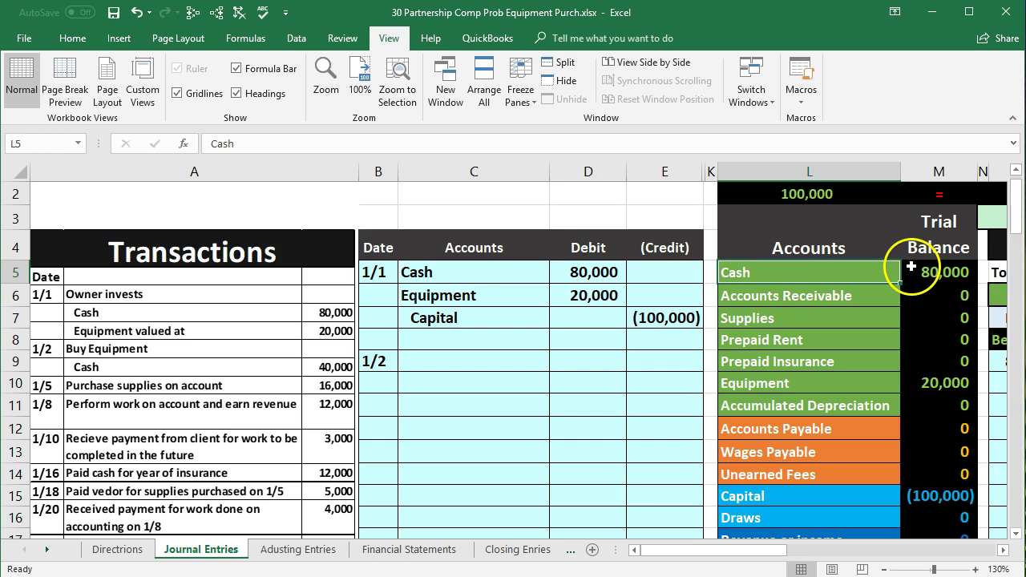
click(812, 278)
- Copy the Cash account name from cell L5 of the trial balance and paste it as values only into cell C10
click(776, 274)
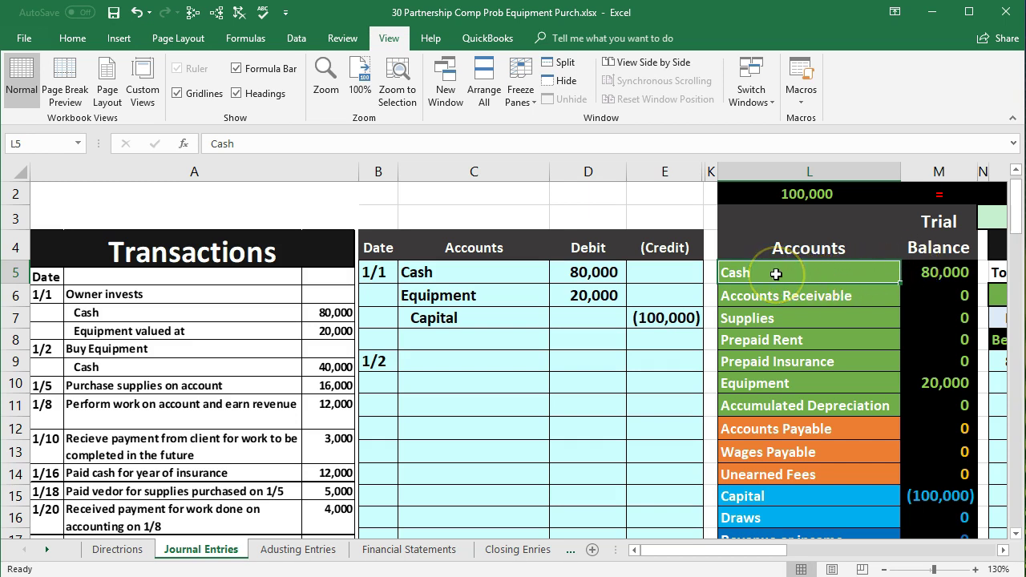
right_click(777, 275)
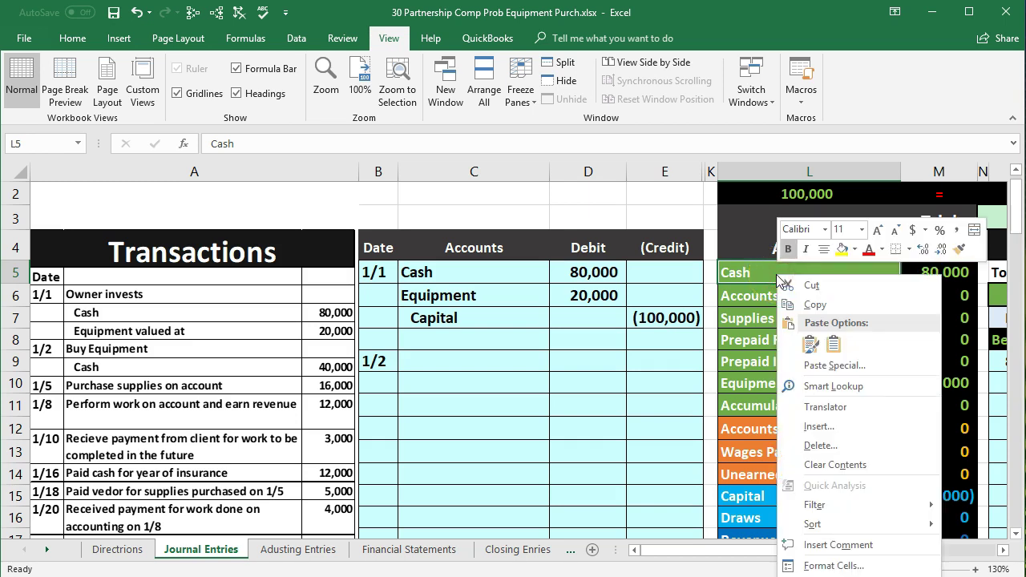
click(813, 305)
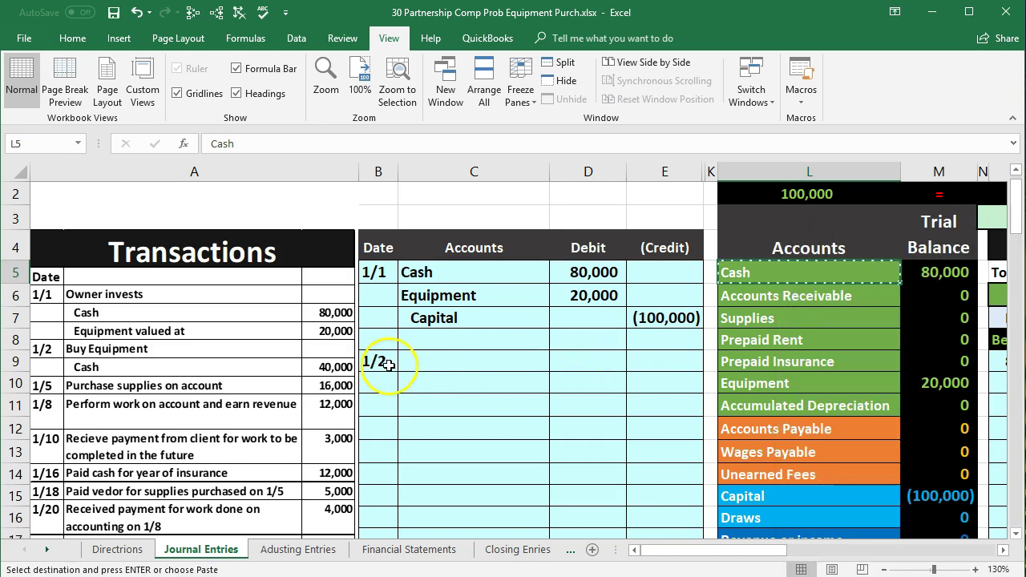
click(407, 380)
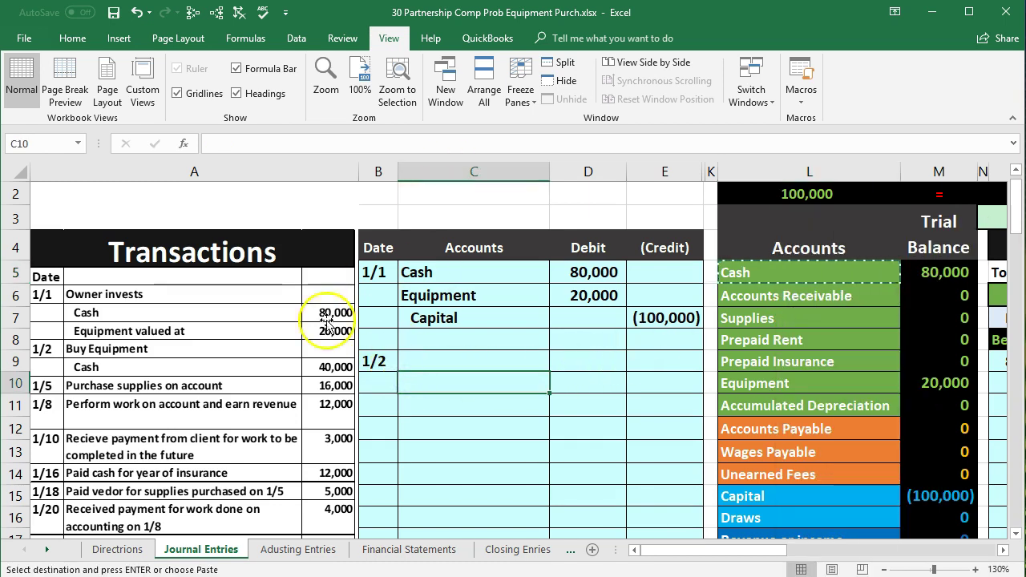
right_click(438, 378)
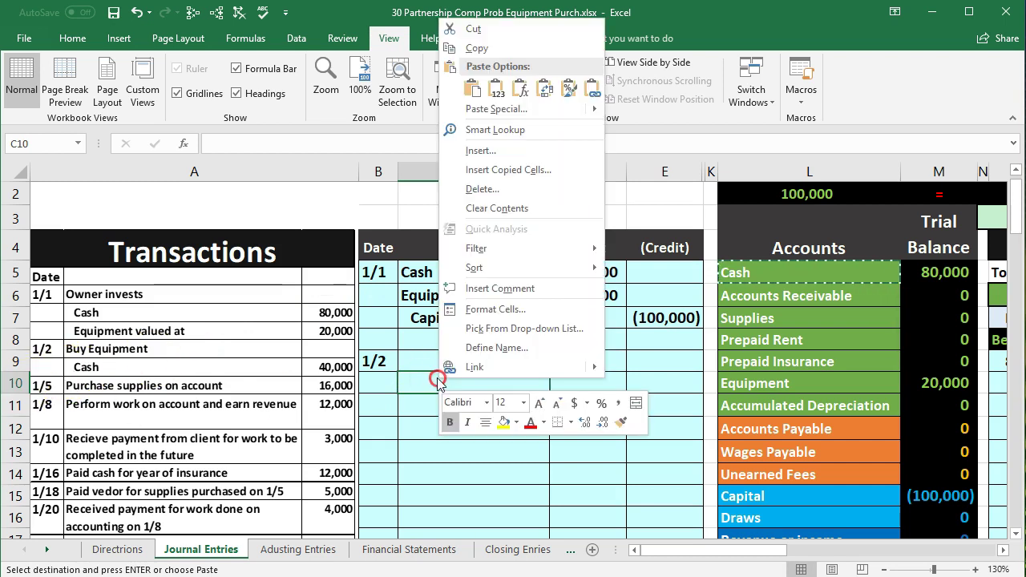
click(495, 91)
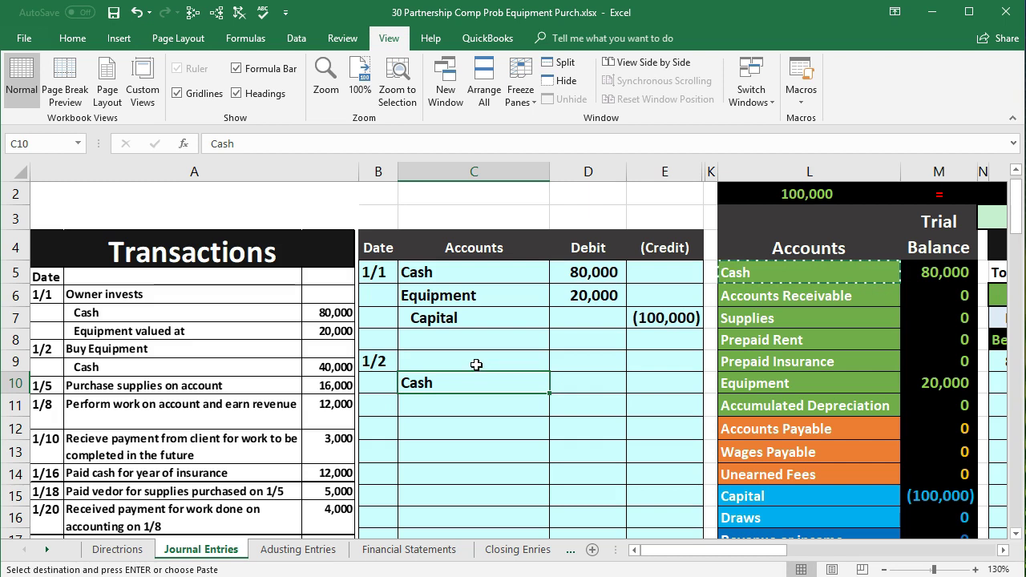
- Indent the Cash account name in cell C10 by one level to mark it as the credit line
click(476, 365)
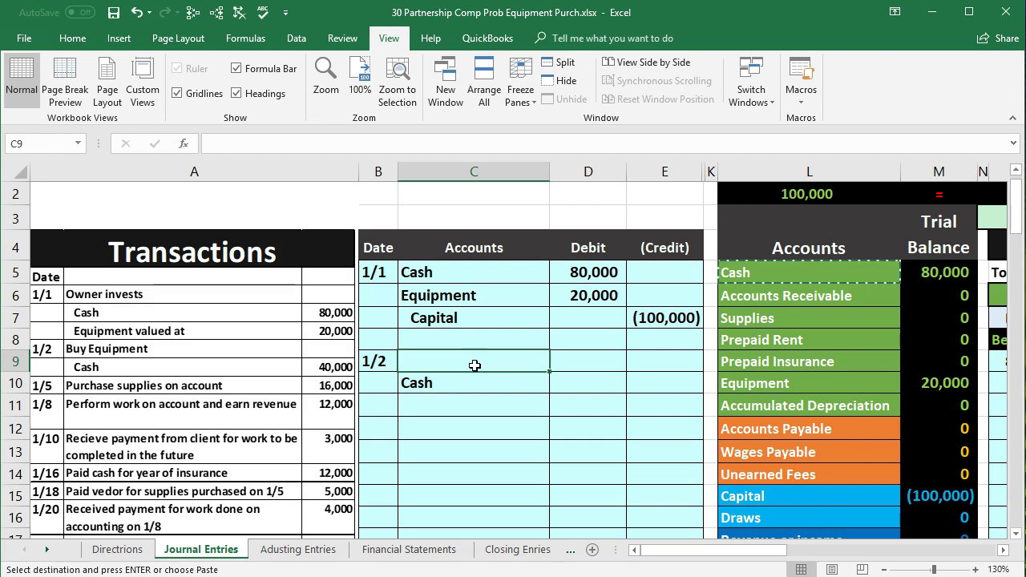
click(408, 378)
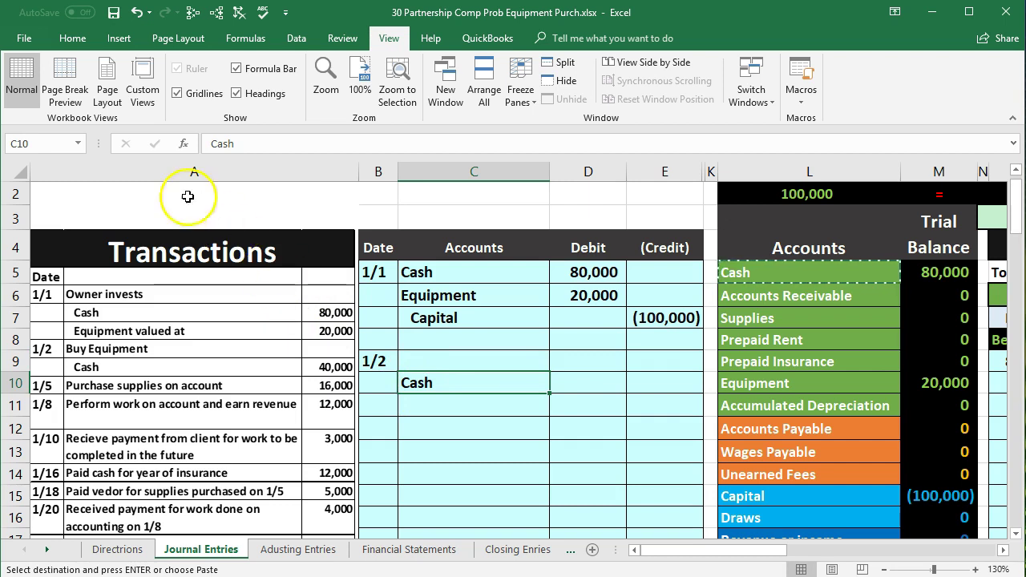
click(70, 38)
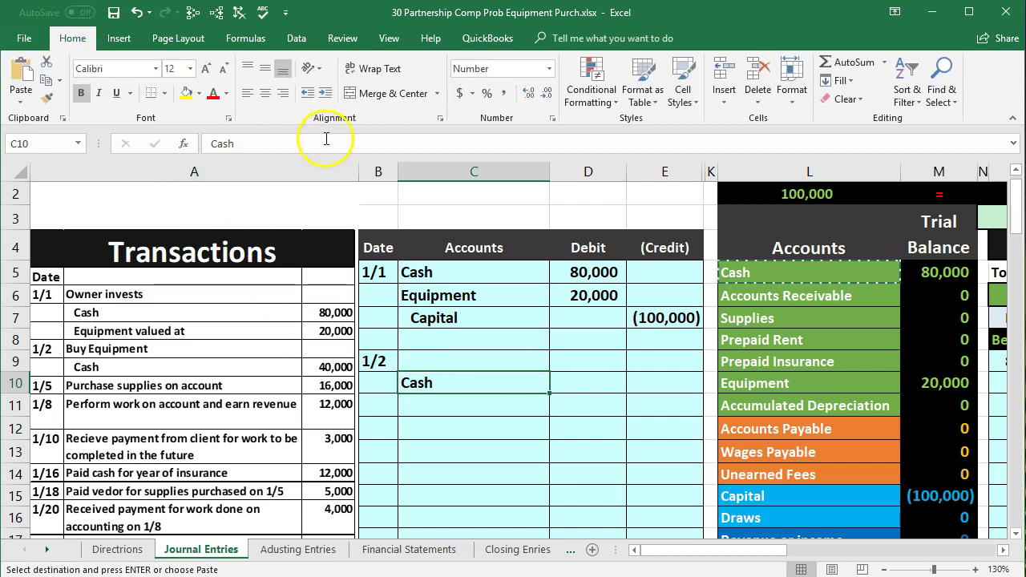
click(325, 93)
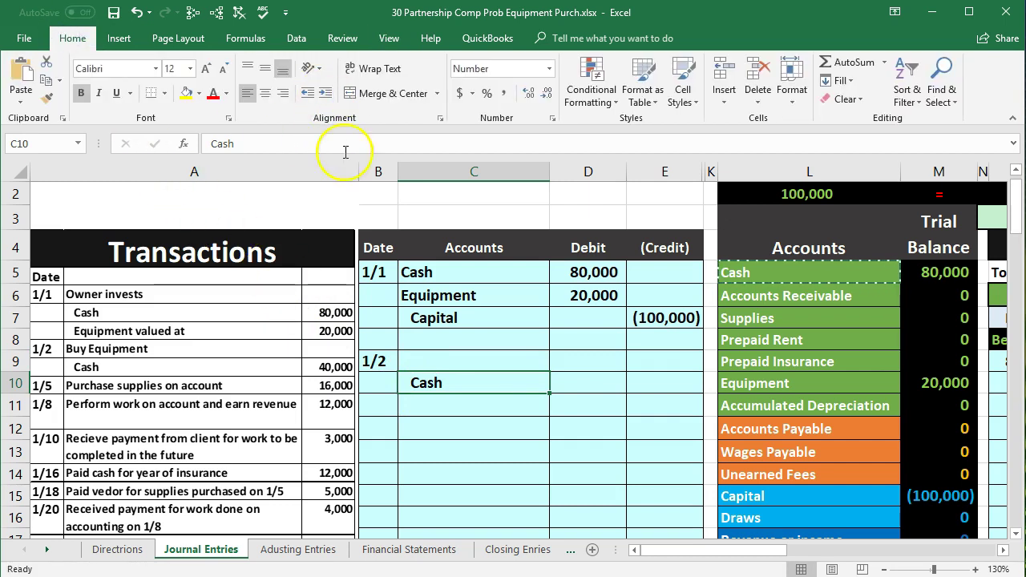
- Enter -40000 in credit cell E10 for the Cash line
click(652, 379)
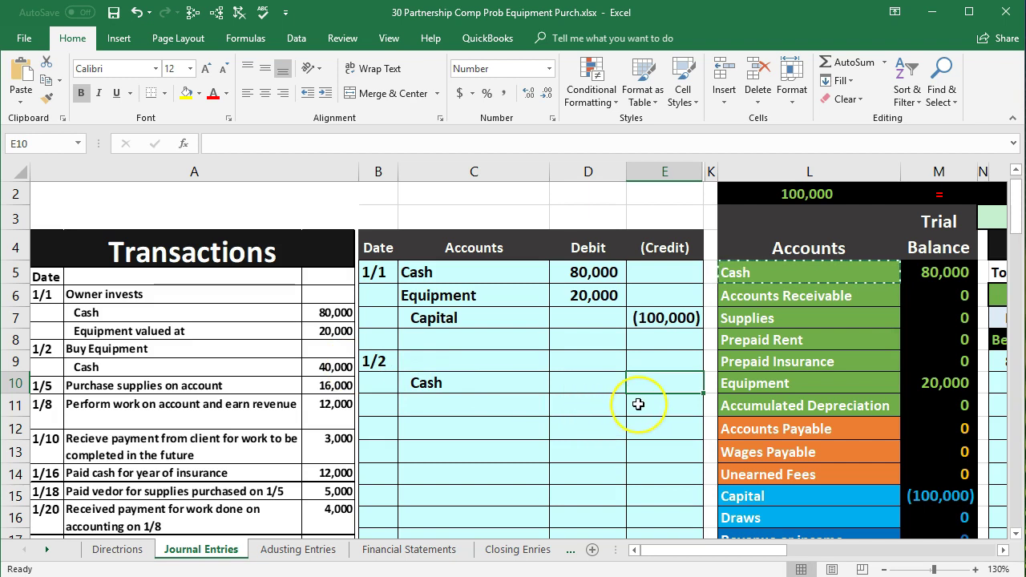
text(-)
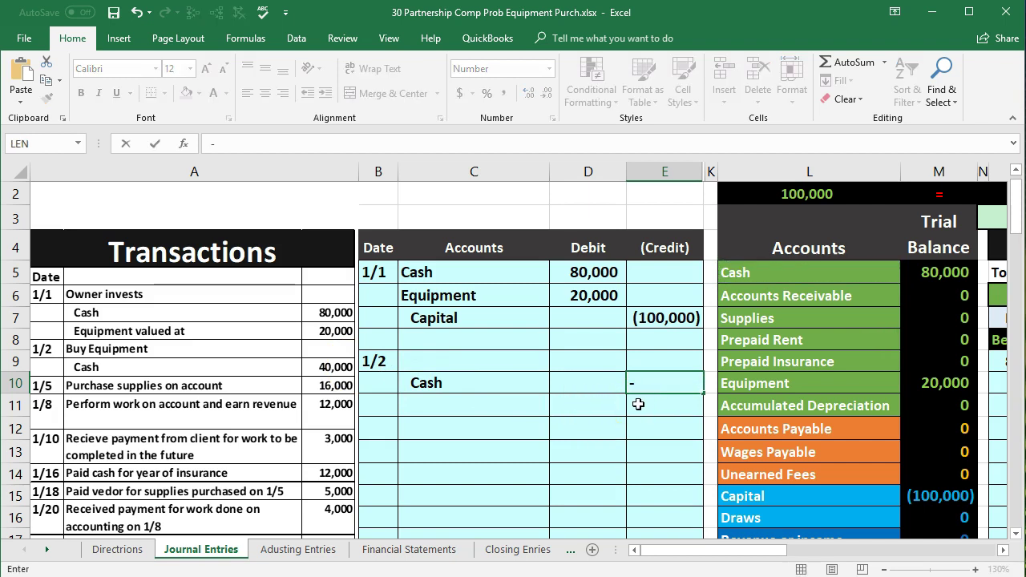
text(40000)
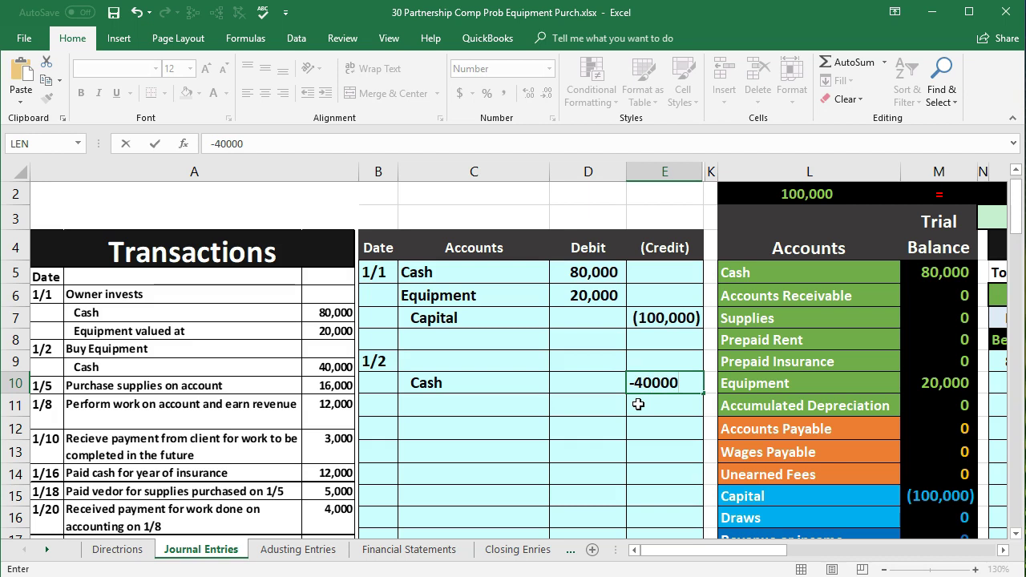
key(Return)
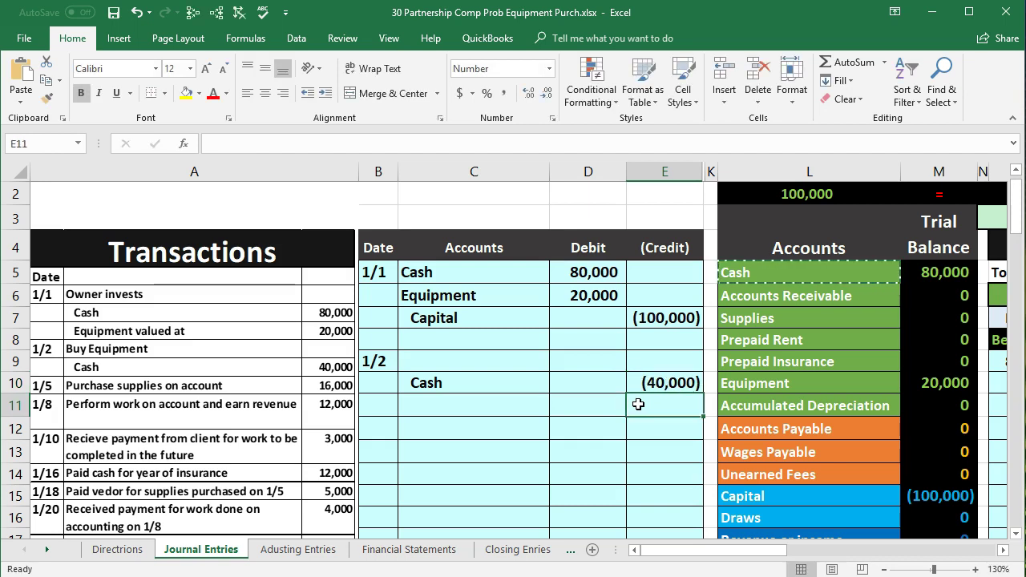
- Enter the formula -E10 in debit cell D9 and check its reference to the Cash credit
click(590, 360)
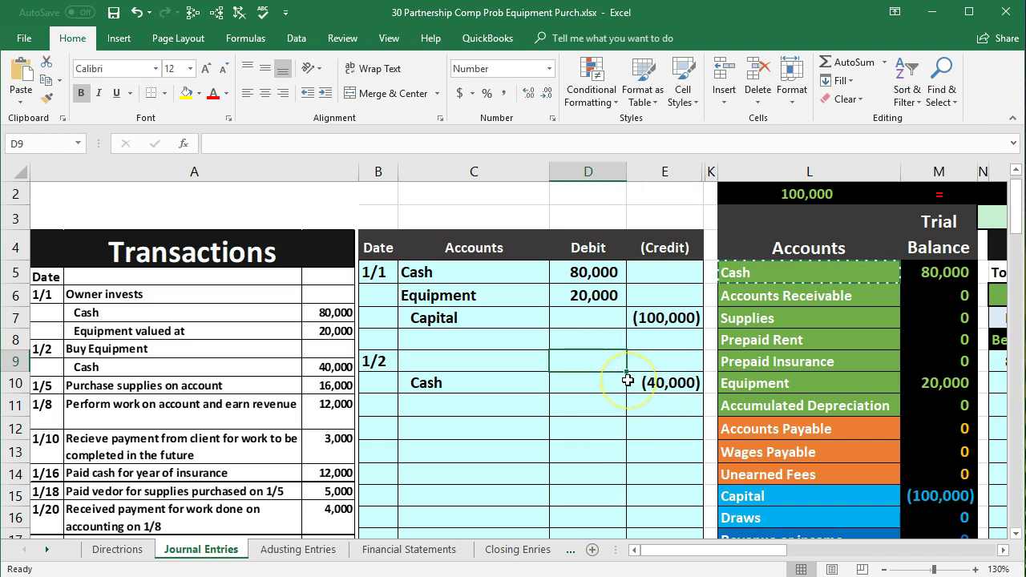
click(608, 367)
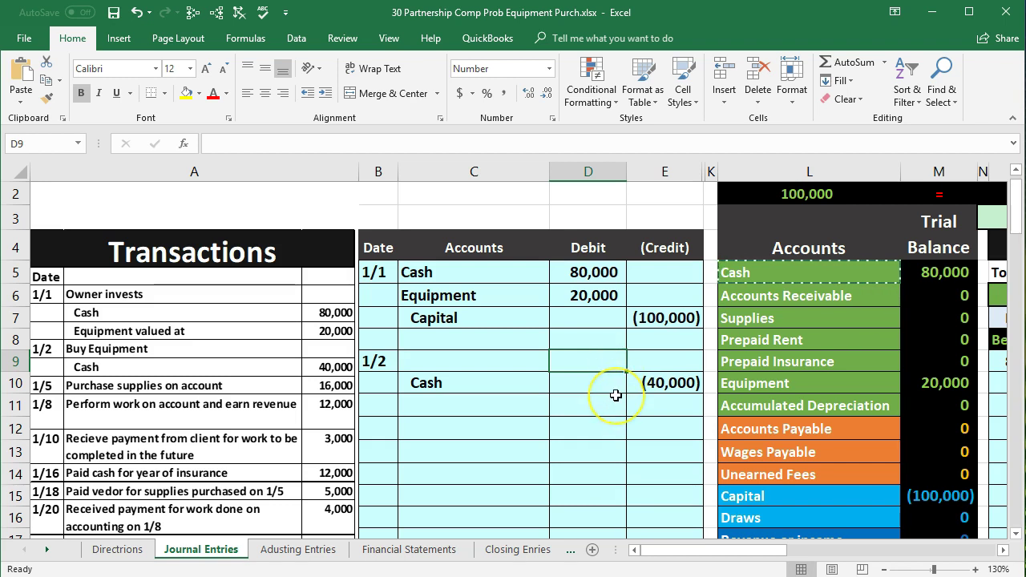
text(-)
click(665, 383)
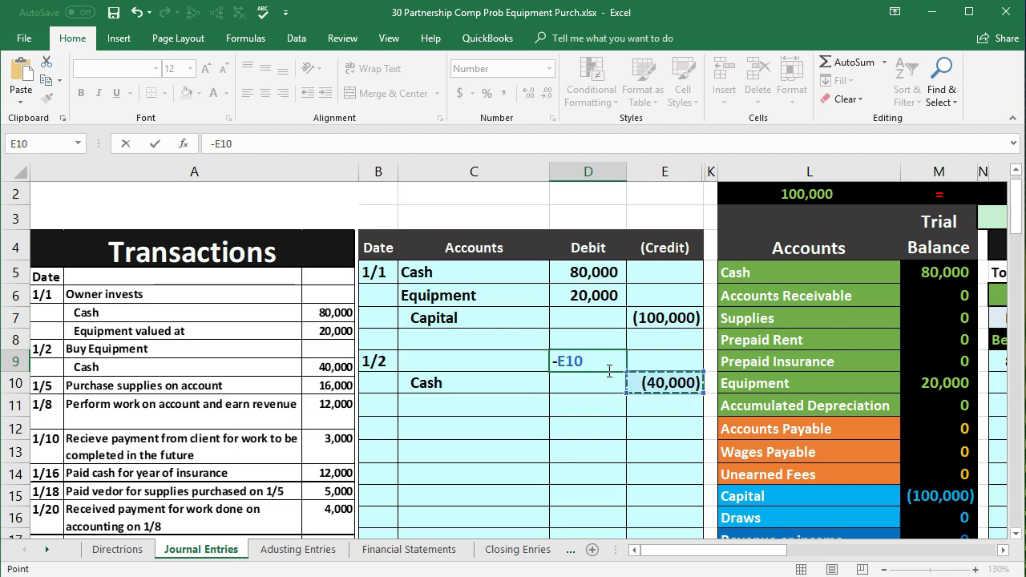
key(Return)
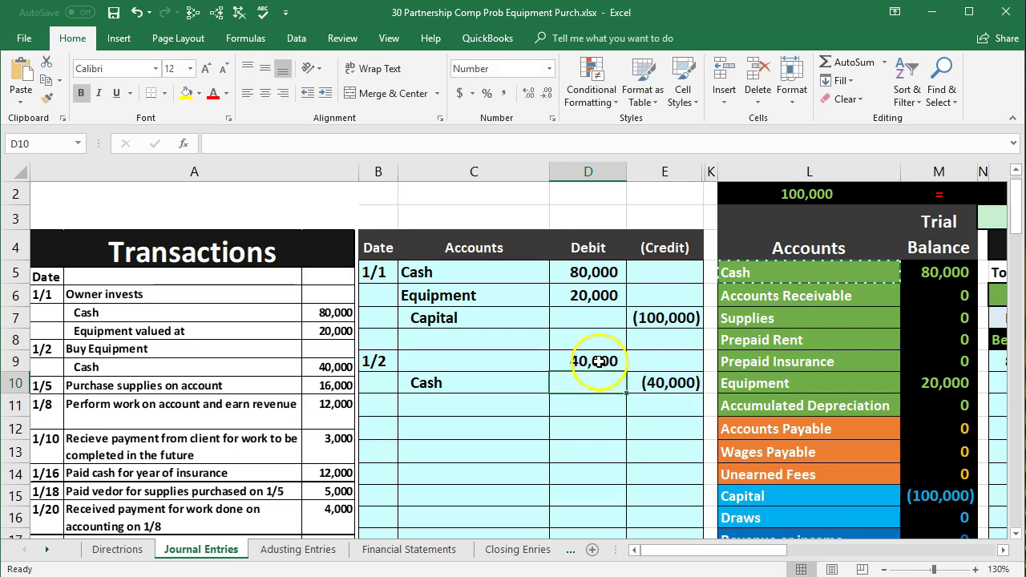
click(597, 360)
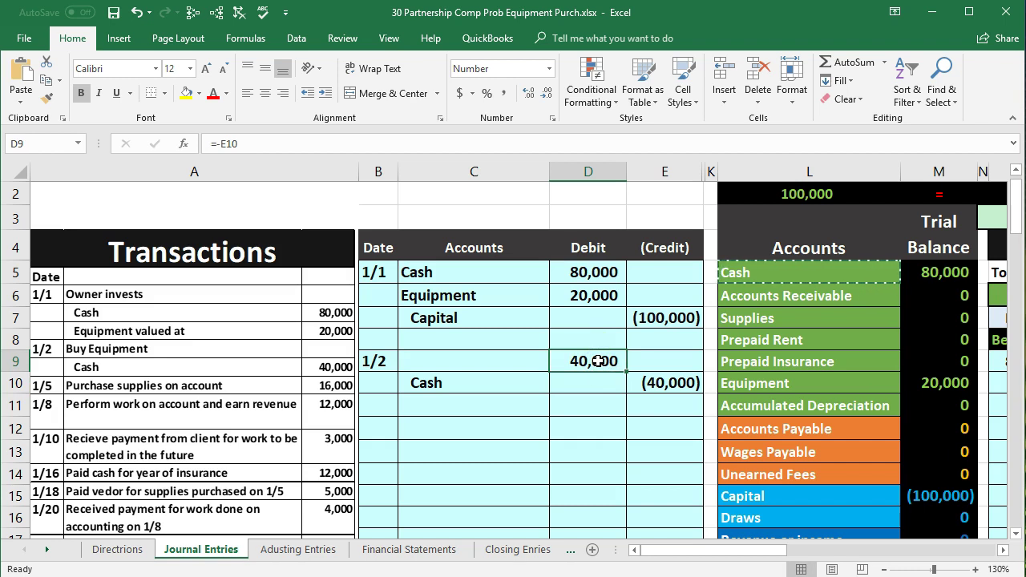
click(598, 361)
double_click(598, 362)
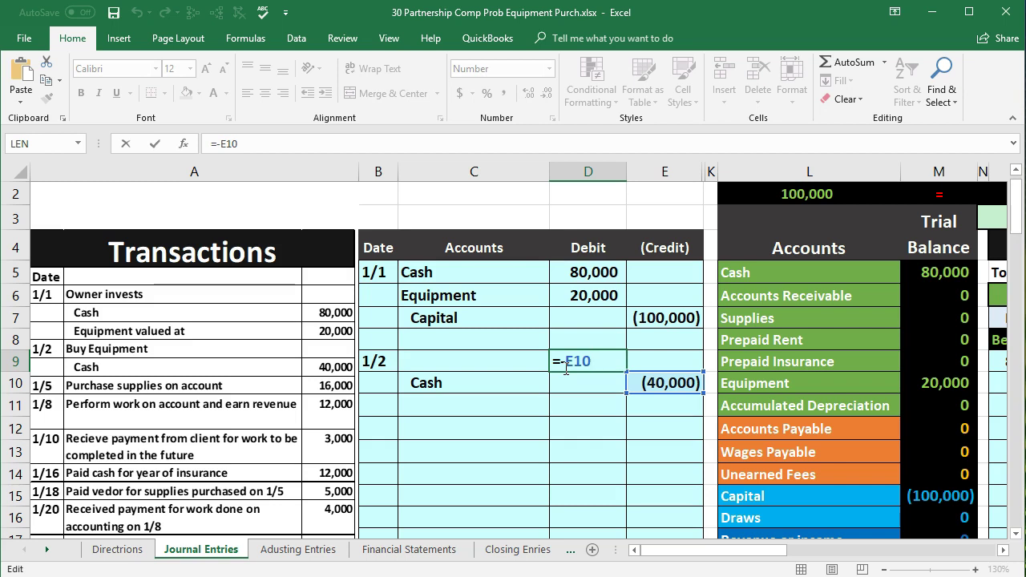
click(594, 376)
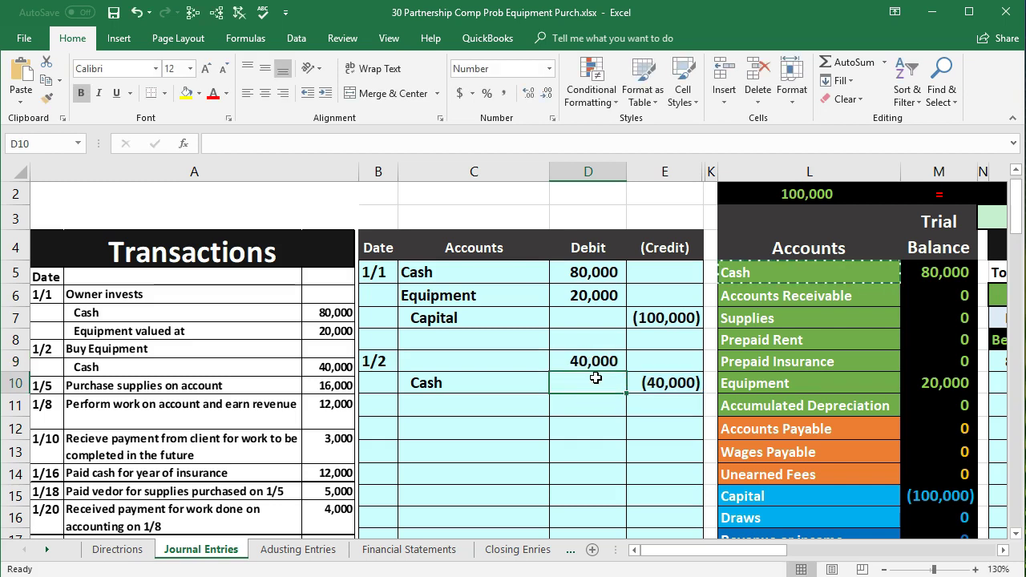
click(635, 383)
- Find the Equipment account and its balance in the trial balance for the blank debit line of the 1/2 entry
click(456, 362)
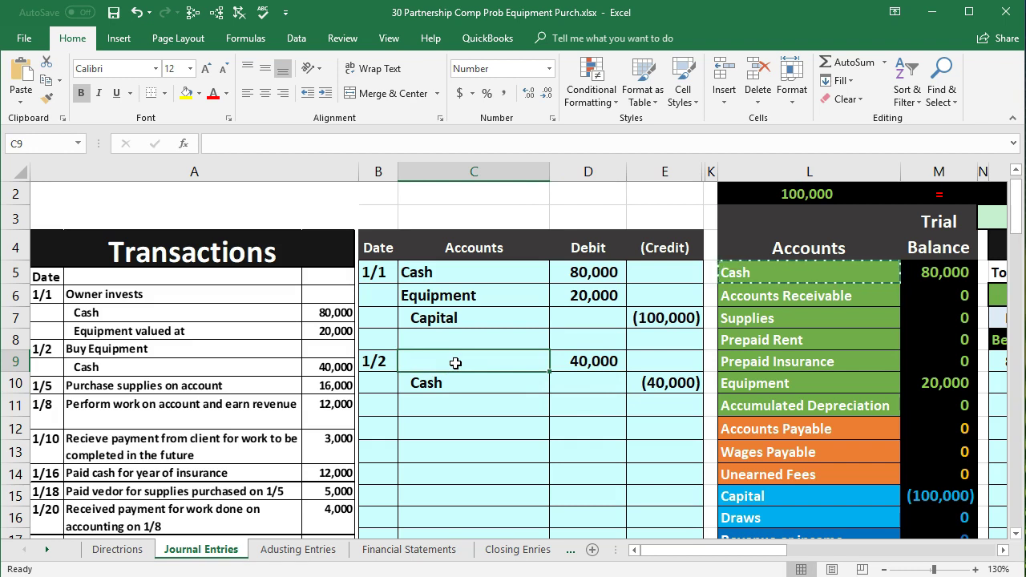
click(784, 363)
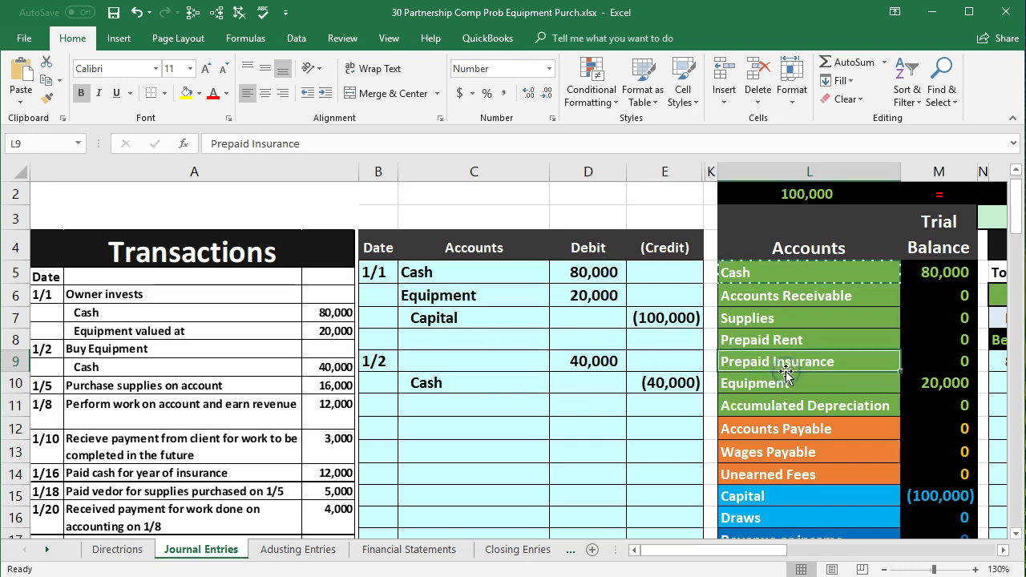
click(784, 378)
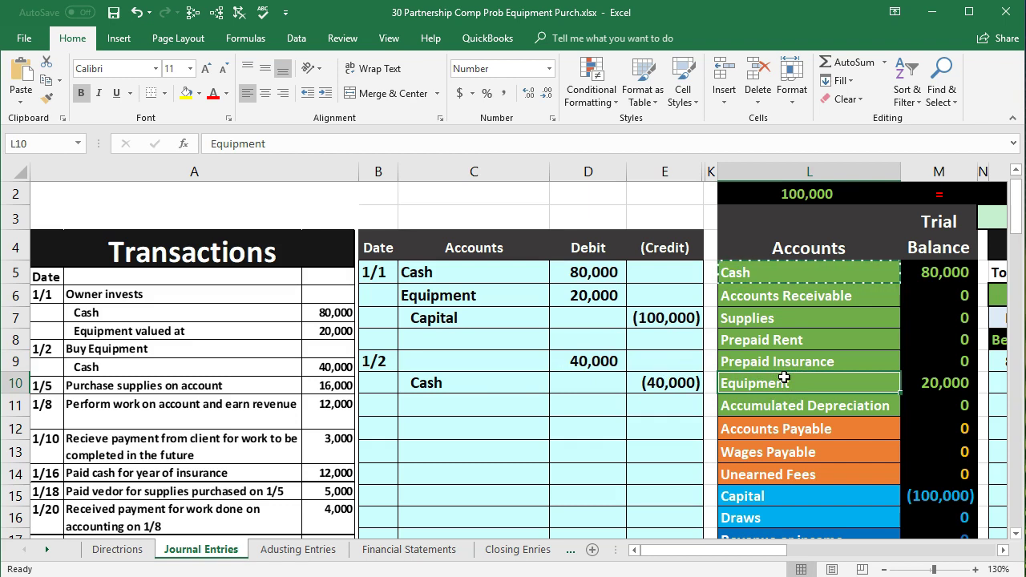
click(833, 367)
click(927, 384)
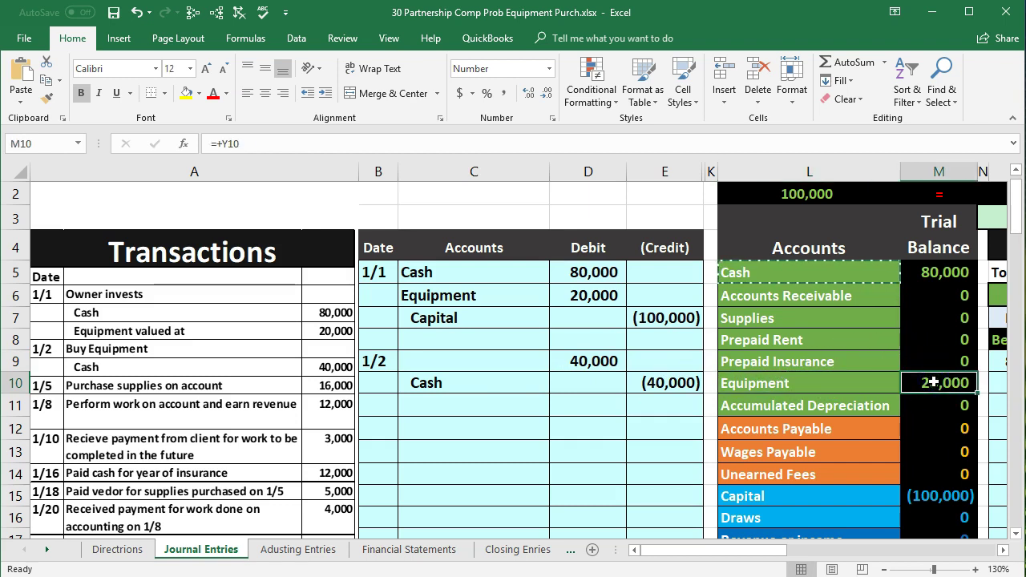
click(845, 384)
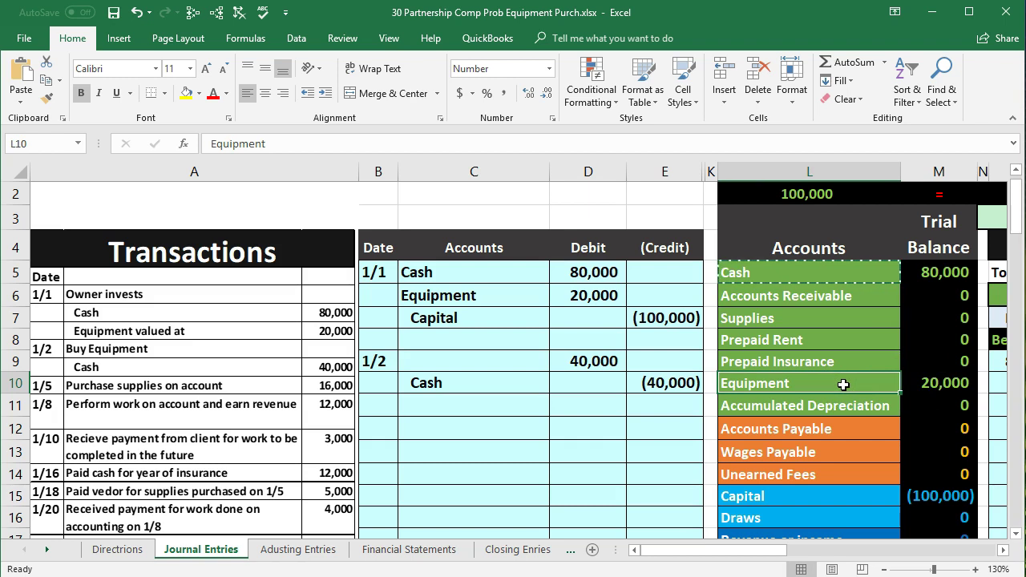
click(688, 382)
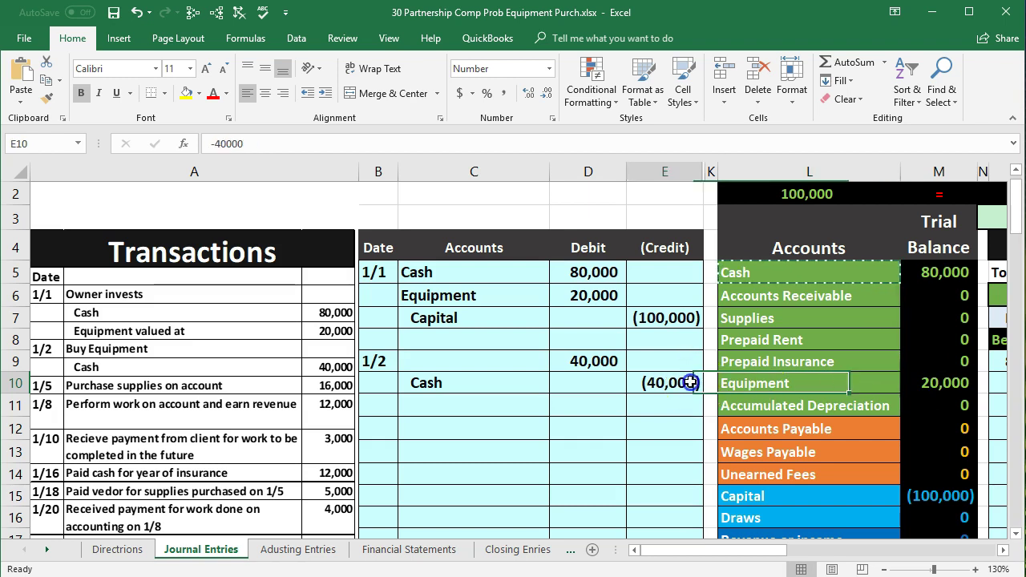
- Examine the Depreciation Expense, Net Income, Equipment and Accumulated Depreciation lines of the trial balance
scroll(794, 391, down, 3)
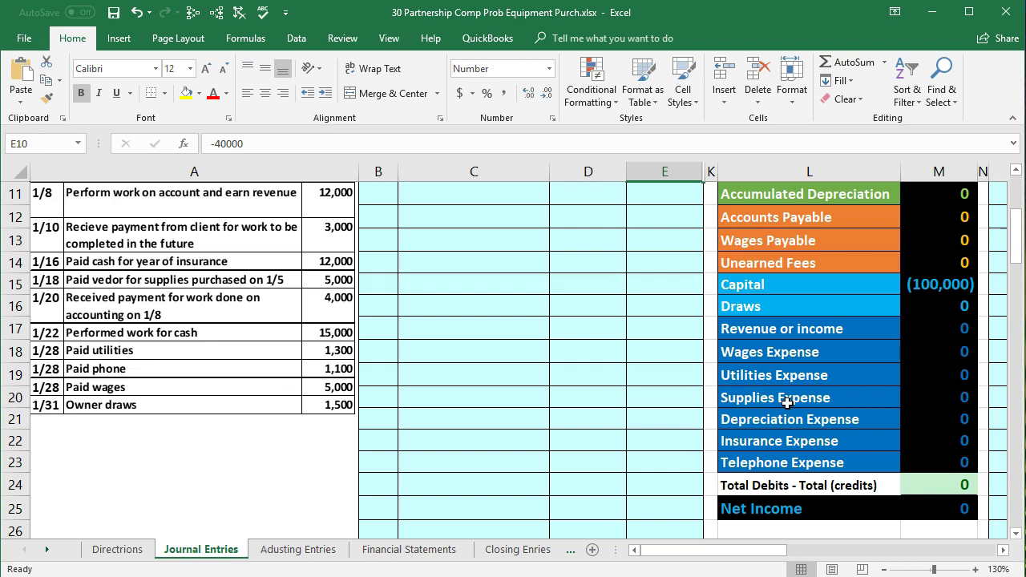
scroll(787, 402, up, 2)
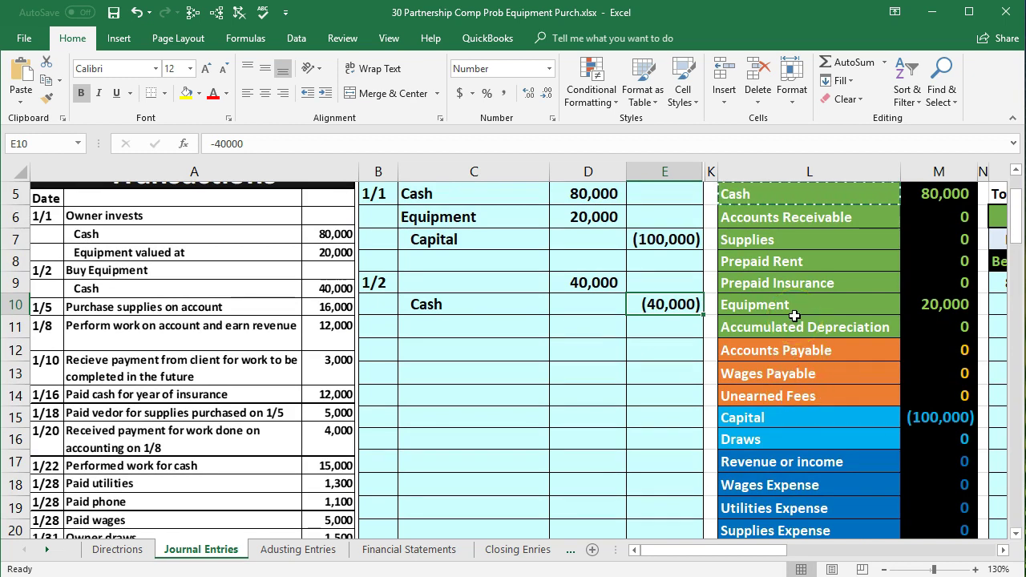
scroll(793, 315, down, 2)
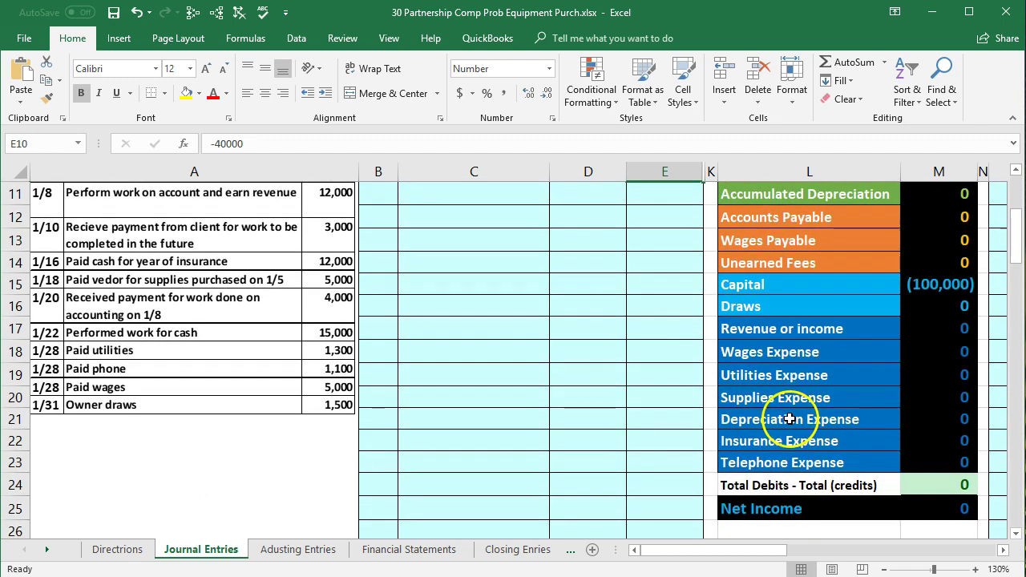
click(859, 428)
drag(859, 429, 924, 422)
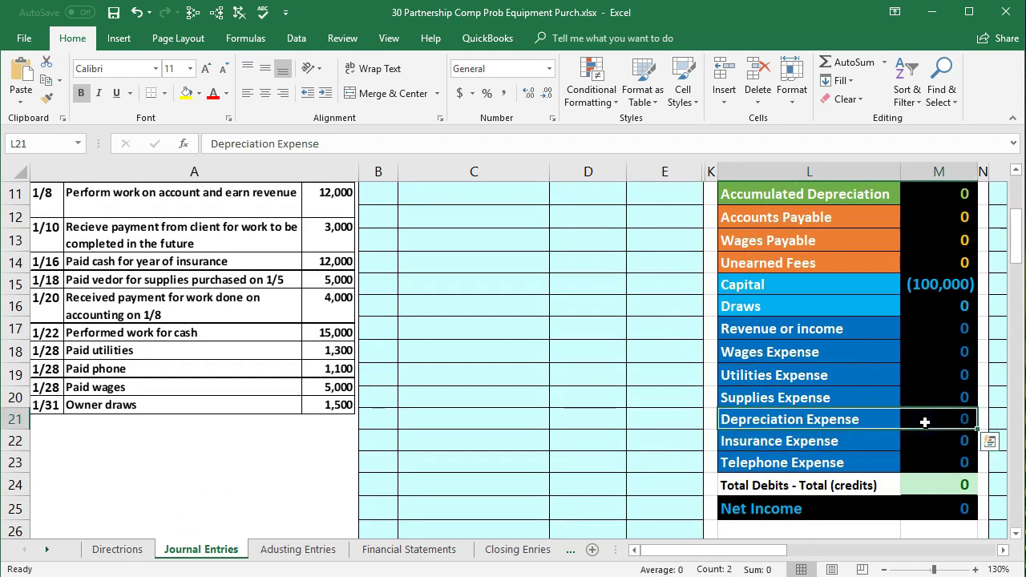
click(922, 506)
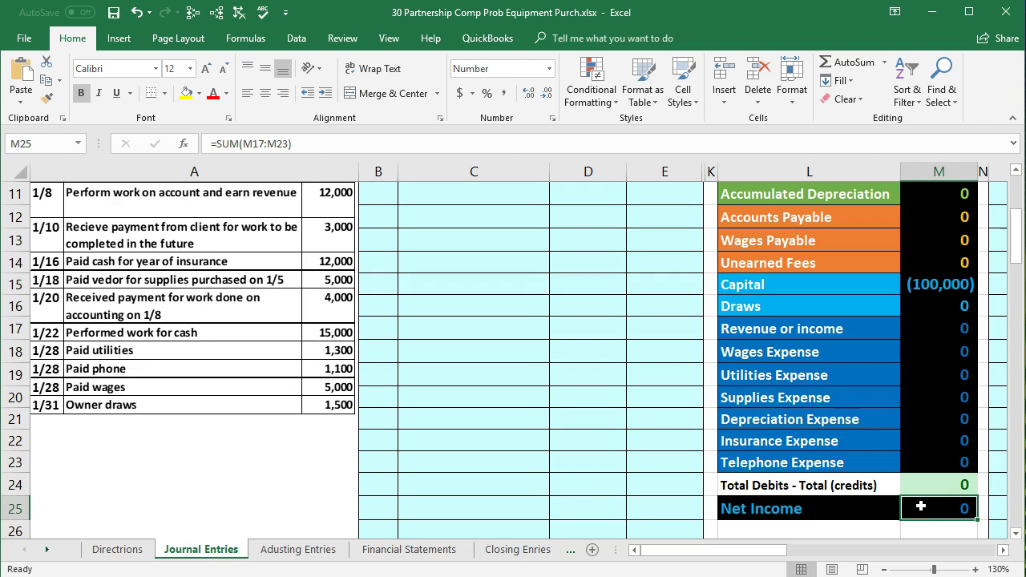
scroll(898, 489, up, 2)
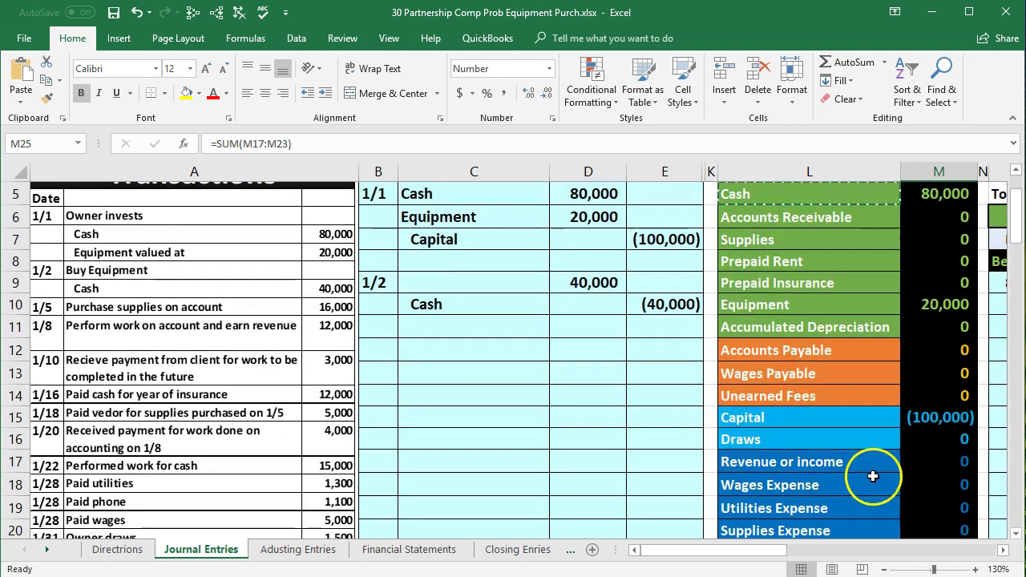
click(785, 307)
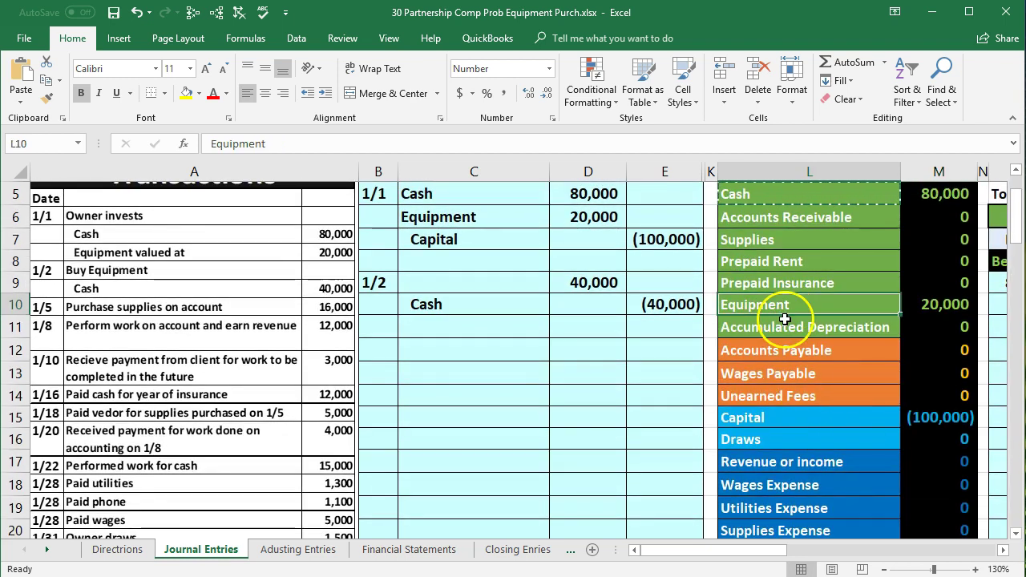
click(785, 319)
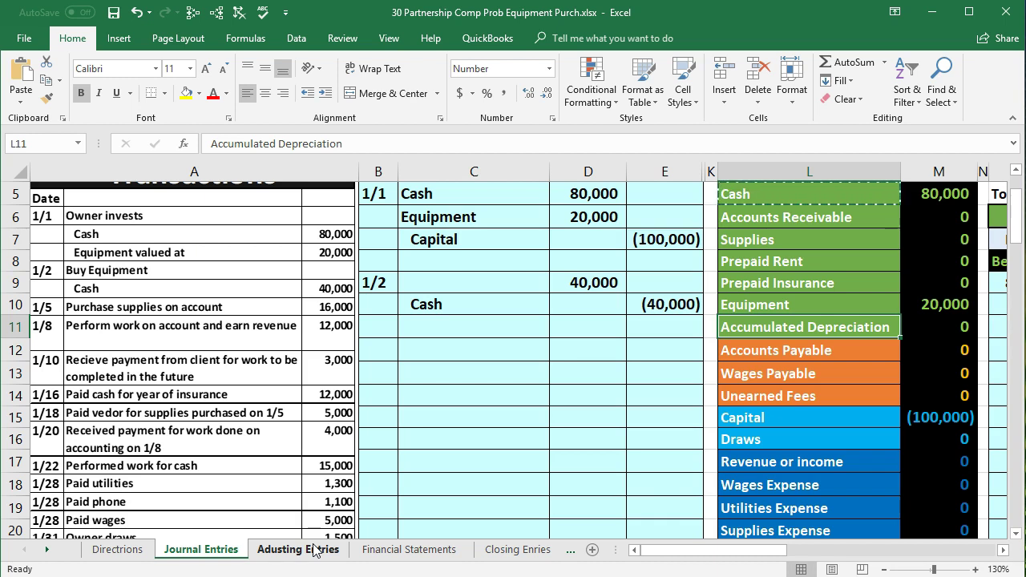
- Copy the Equipment account name from cell L10 of the trial balance and paste it as values only into cell C9
click(774, 306)
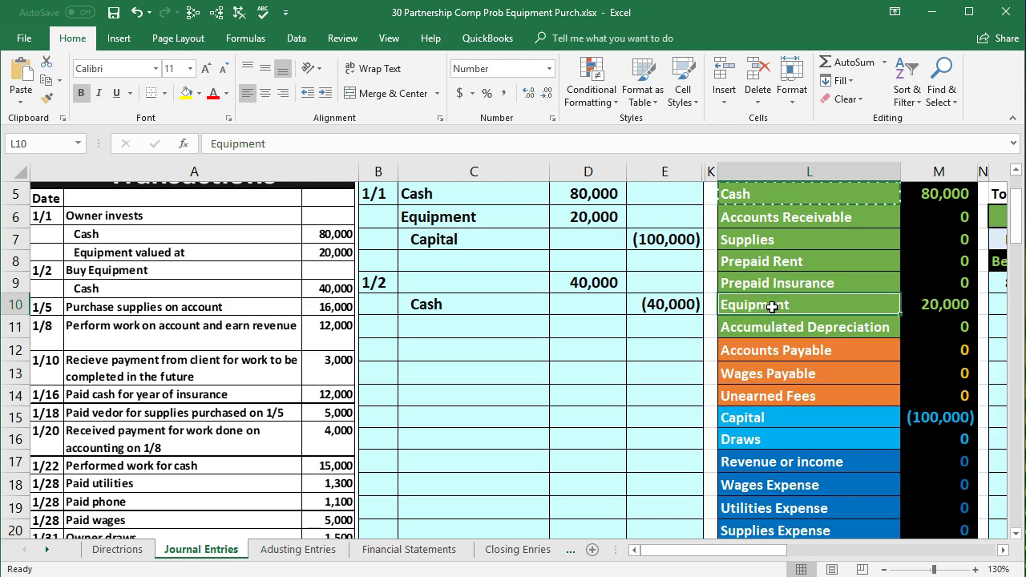
right_click(771, 306)
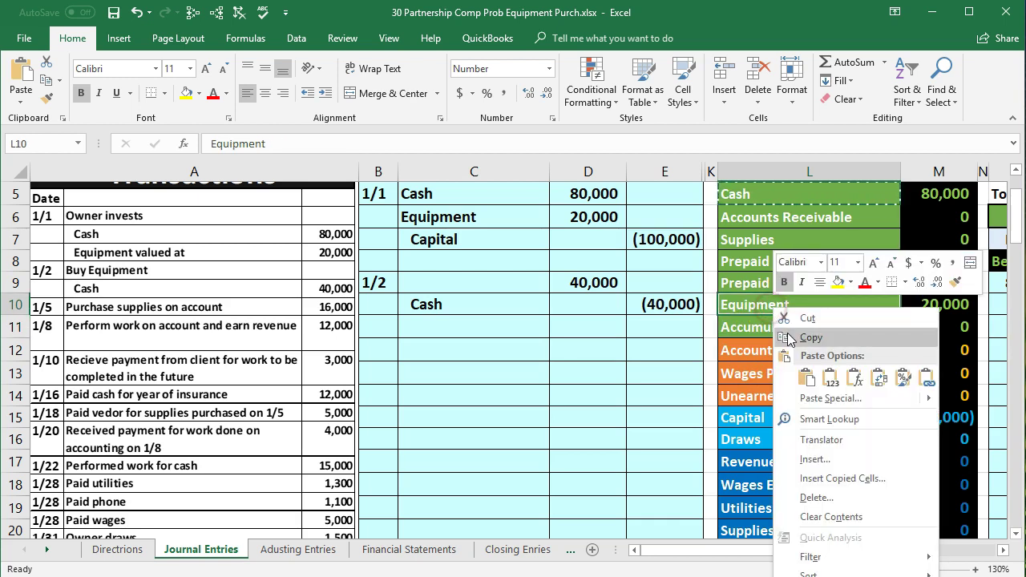
click(878, 334)
click(598, 299)
click(500, 280)
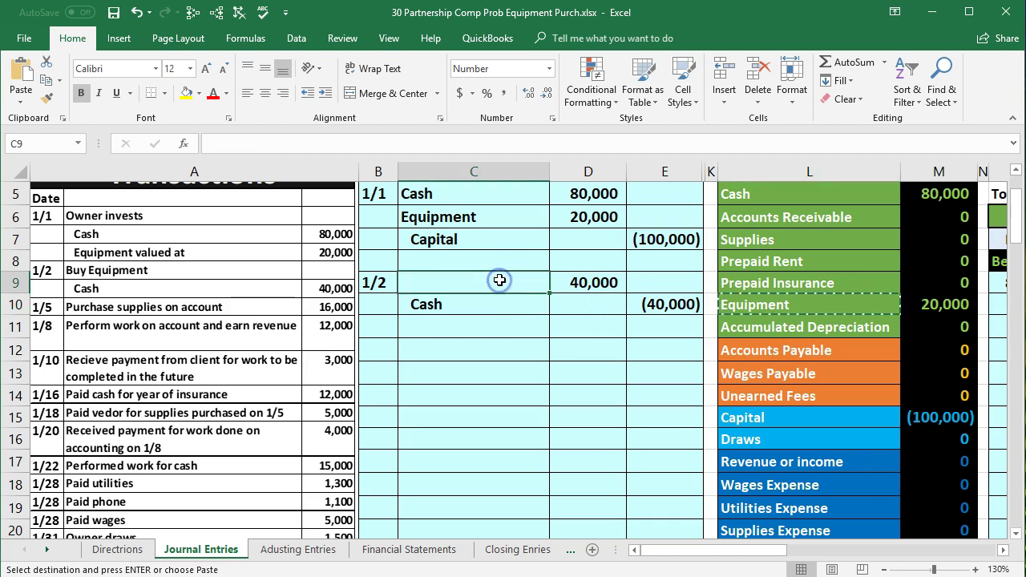
right_click(499, 279)
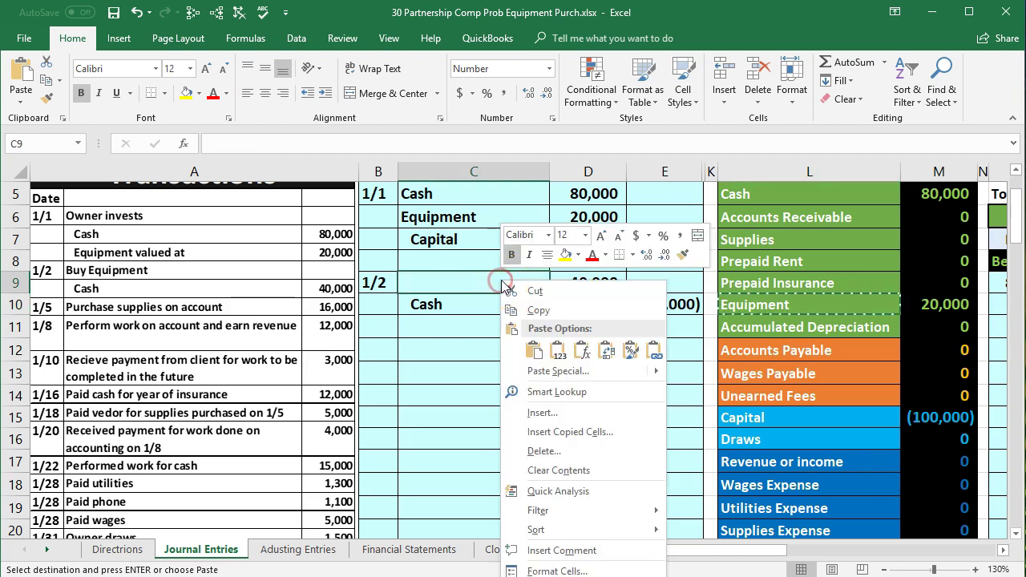
click(556, 347)
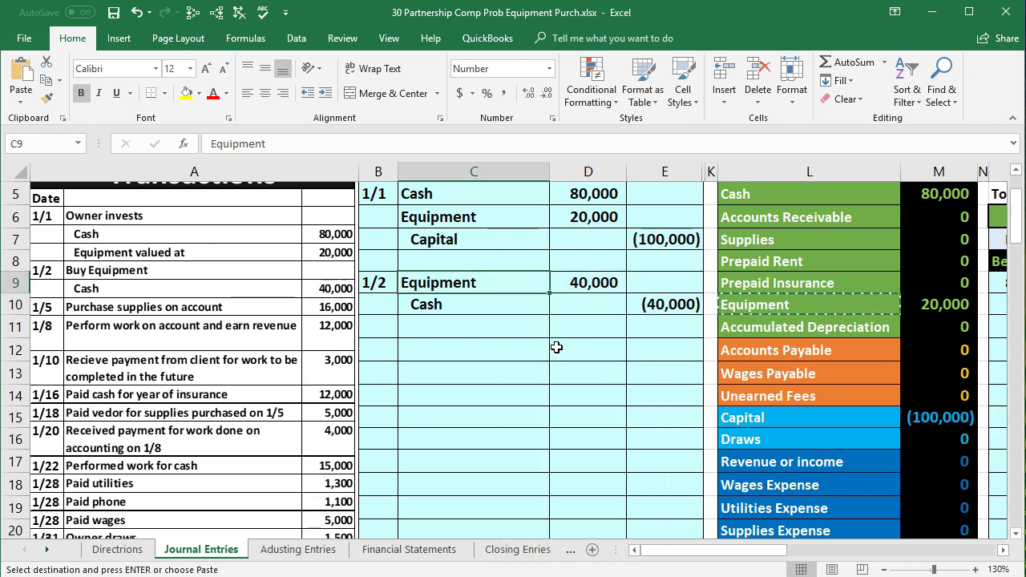
- Review the 1/2 journal entry in C9:E10, checking the debit against the credit
click(568, 368)
click(563, 389)
scroll(753, 441, up, 2)
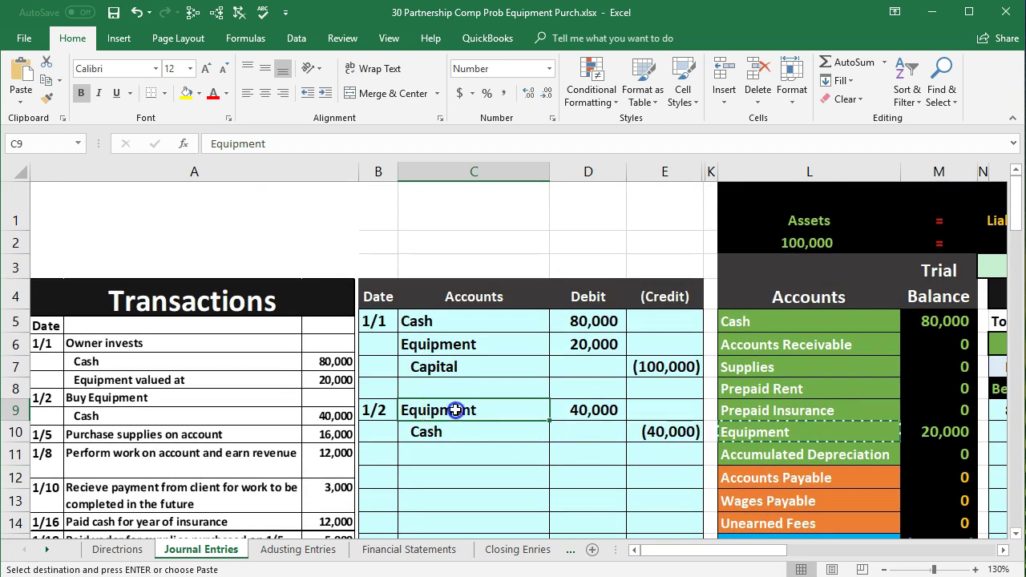
drag(457, 412, 656, 432)
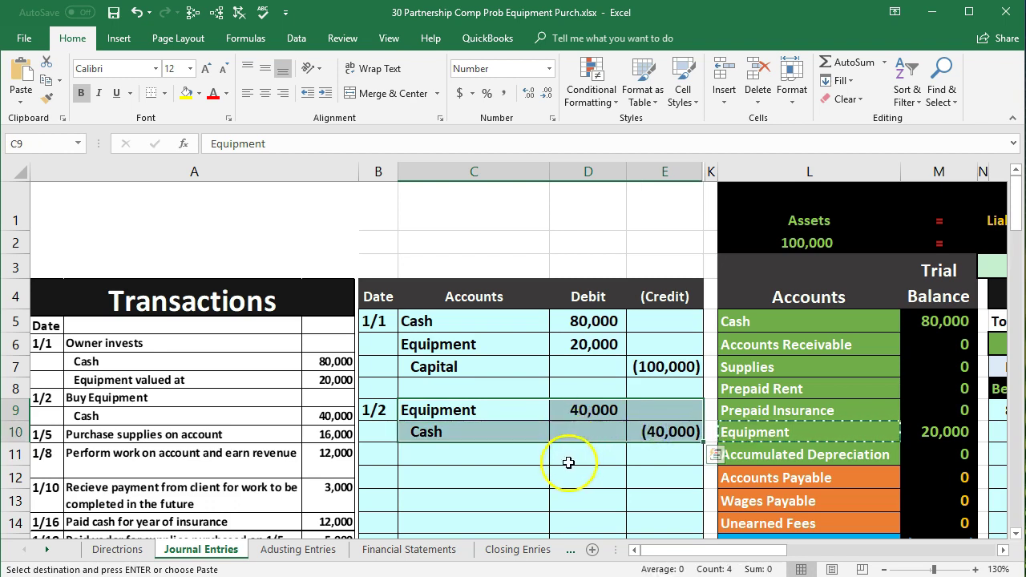
click(516, 460)
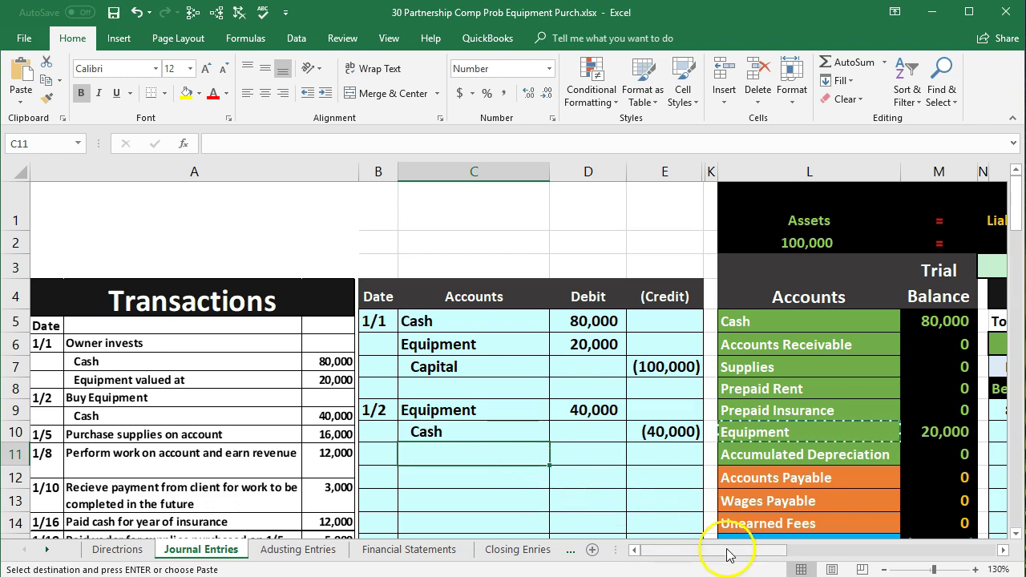
mouse_move(727, 553)
mouse_down()
mouse_move(839, 551)
mouse_move(742, 553)
mouse_up()
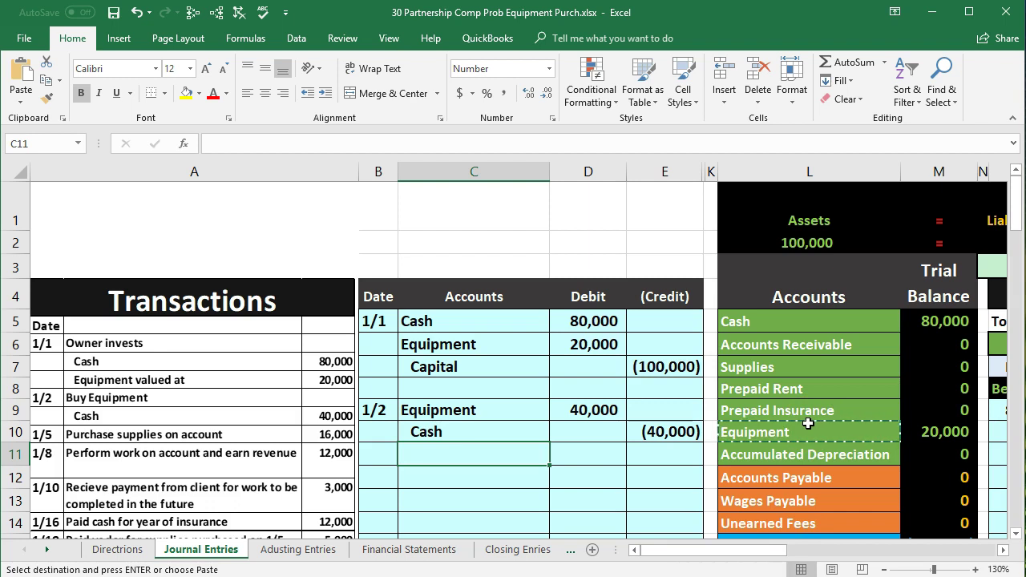
click(682, 465)
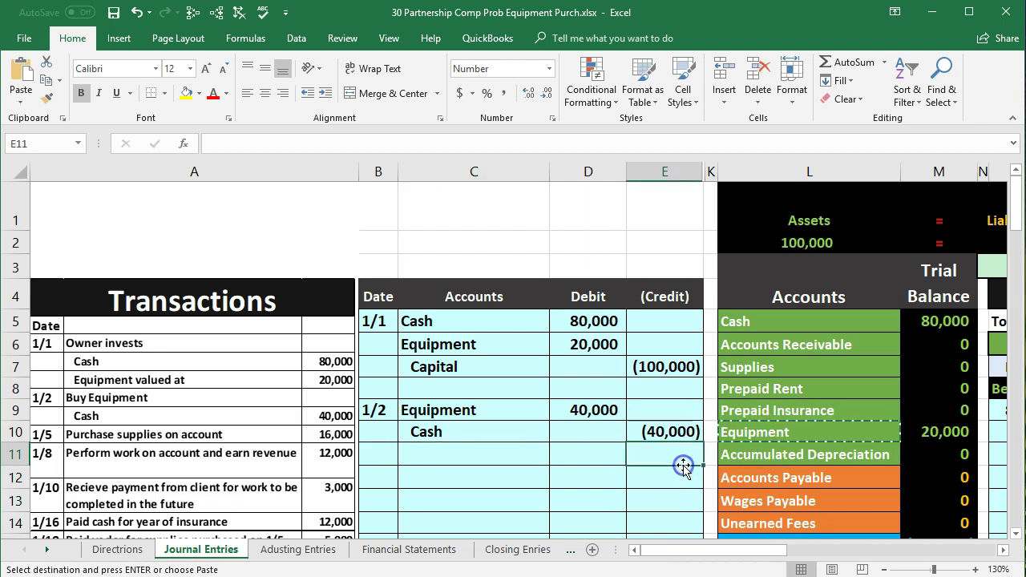
- View the journal, trial balance and general ledger together at 100% zoom, and restore the zoom to 130%
click(885, 569)
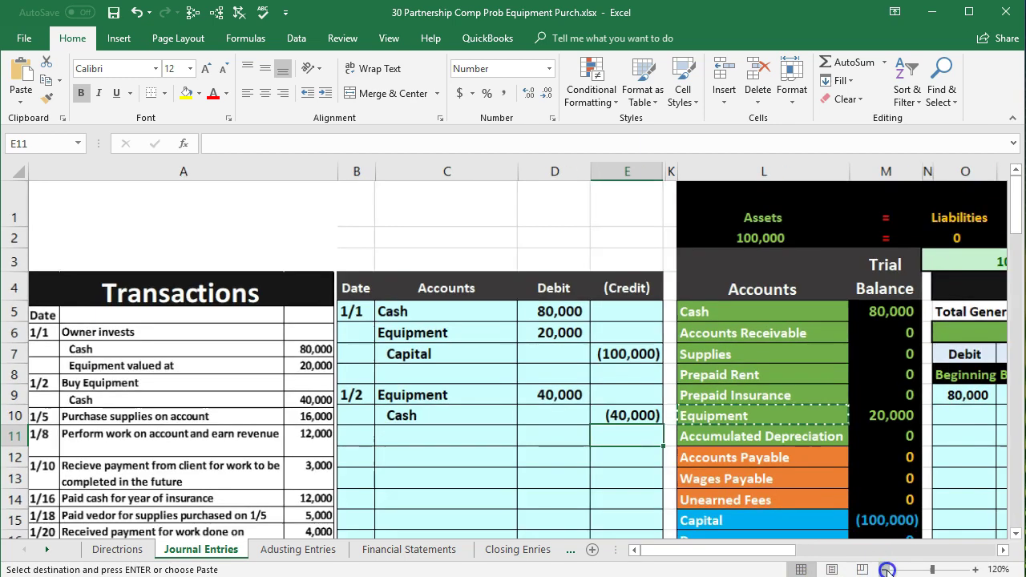
click(885, 569)
click(885, 569)
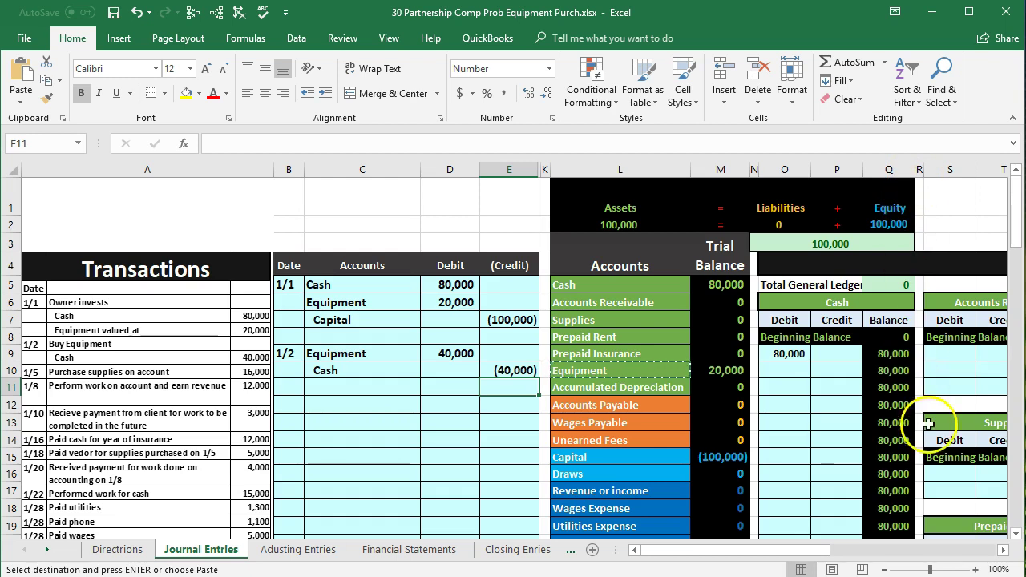
click(976, 569)
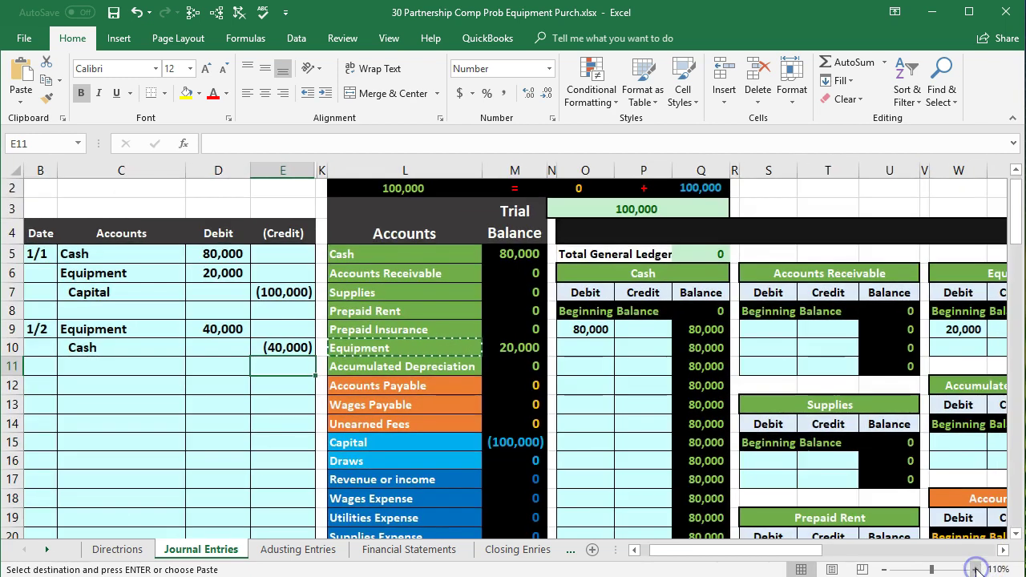
click(976, 569)
click(976, 569)
drag(781, 558, 724, 550)
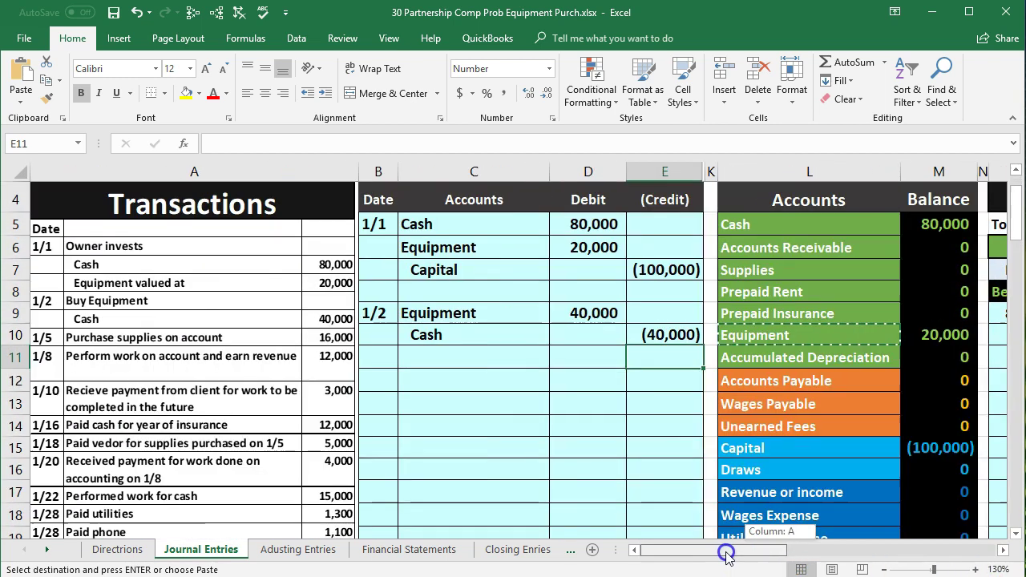
scroll(542, 435, up, 1)
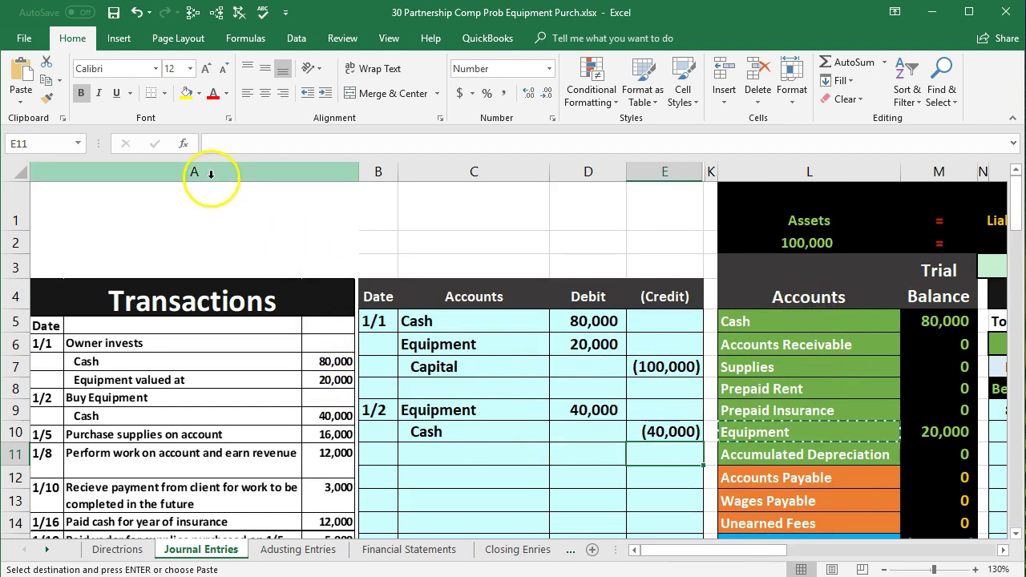
- Freeze the panes at cell K1 with column A out of view, keeping journal columns B to E fixed beside the general ledger
click(1003, 551)
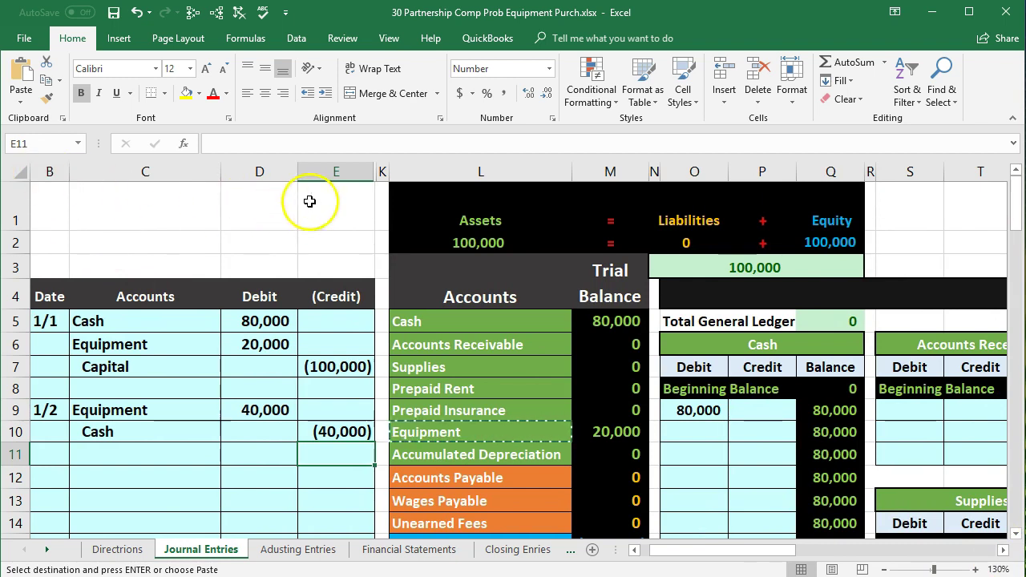
click(379, 203)
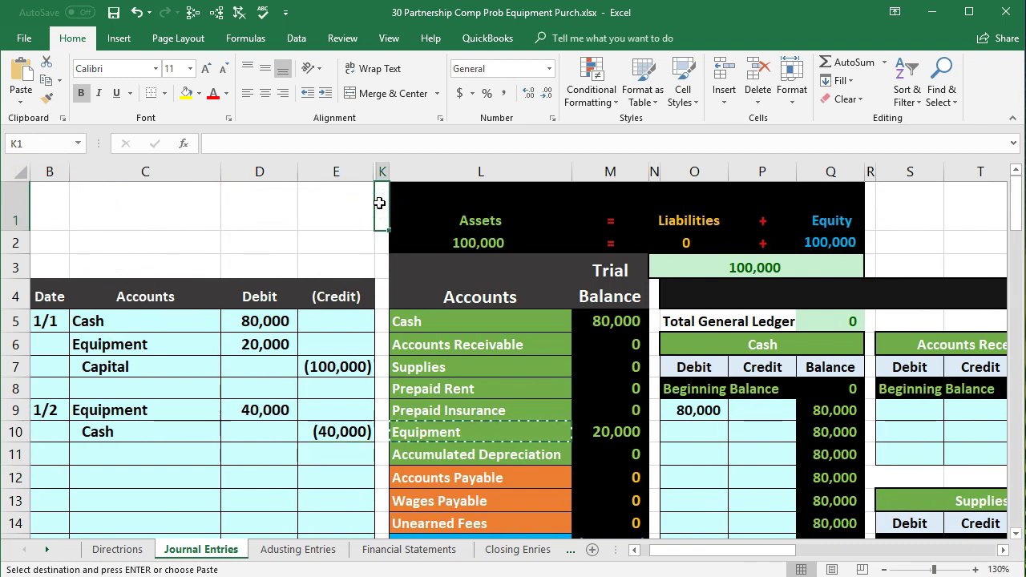
click(385, 40)
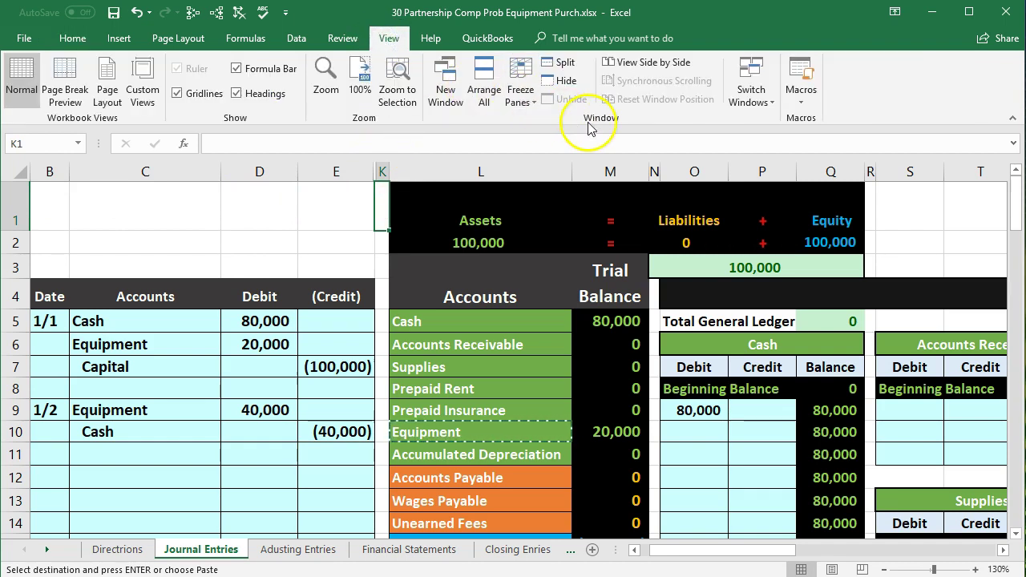
click(522, 94)
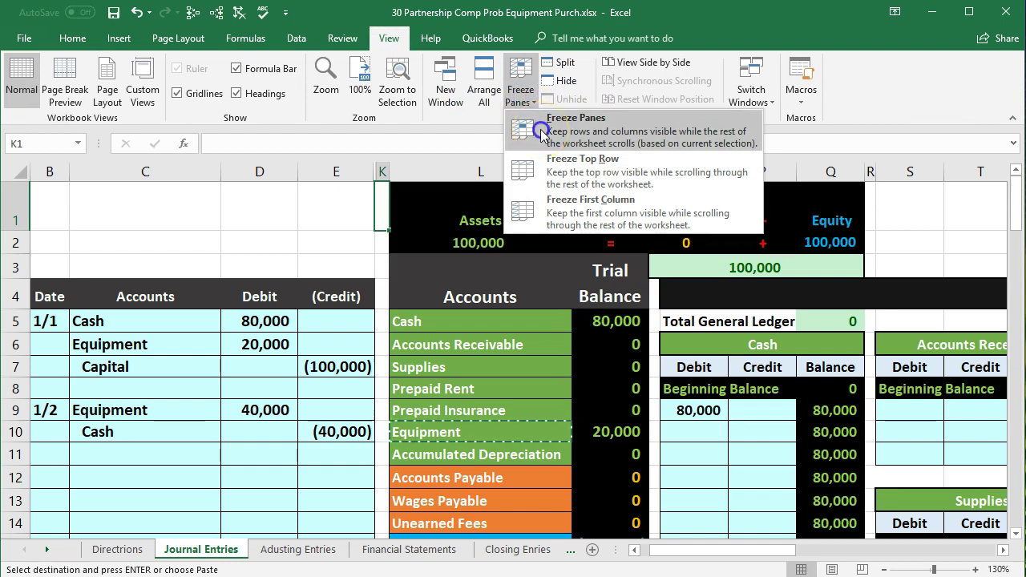
click(540, 135)
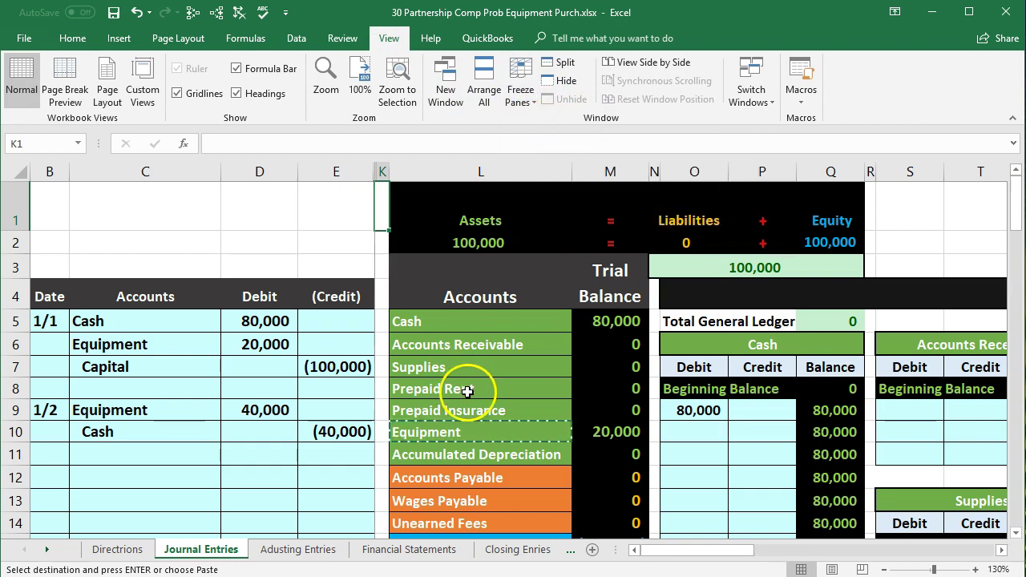
drag(691, 551, 754, 559)
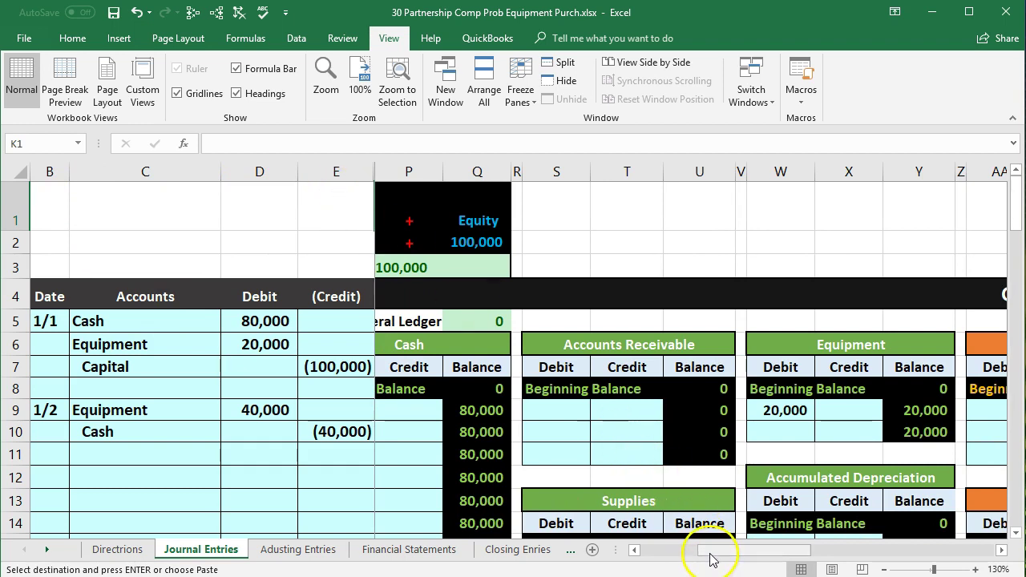
- Compare the 1/2 Equipment debit in C9:D9 with the Equipment line in L10:M10 of the trial balance
drag(708, 552, 639, 550)
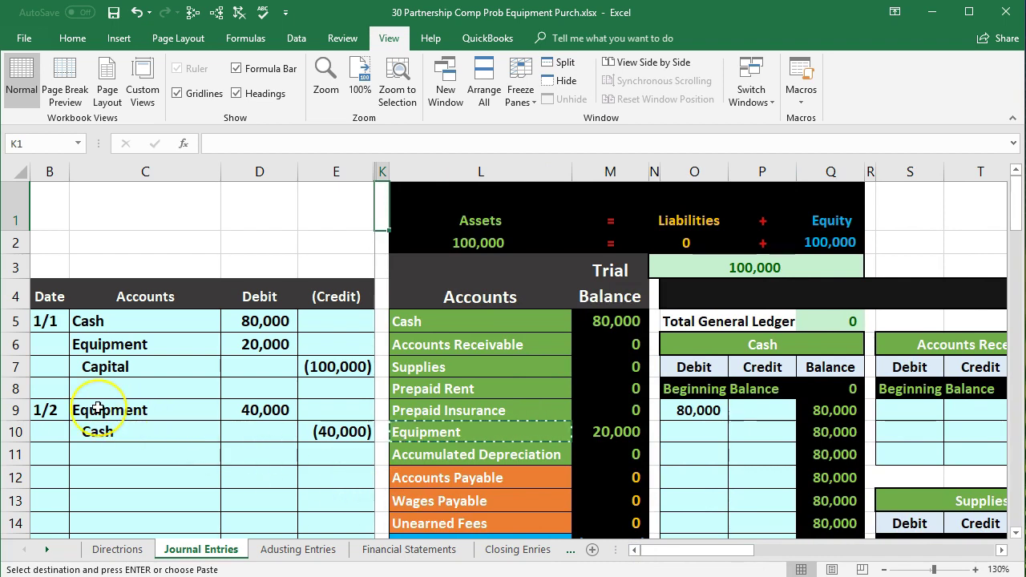
drag(96, 407, 242, 411)
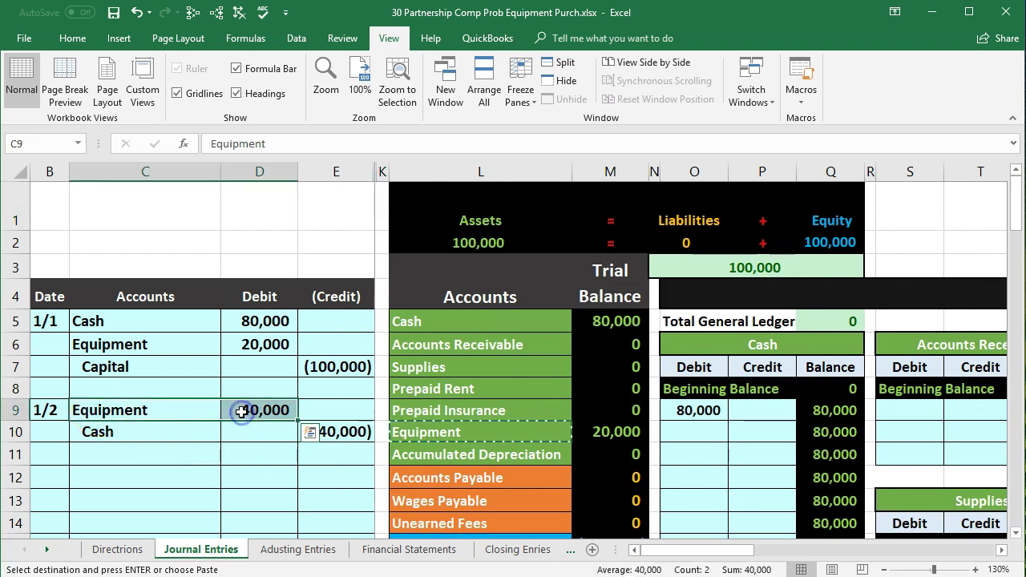
drag(425, 434, 620, 433)
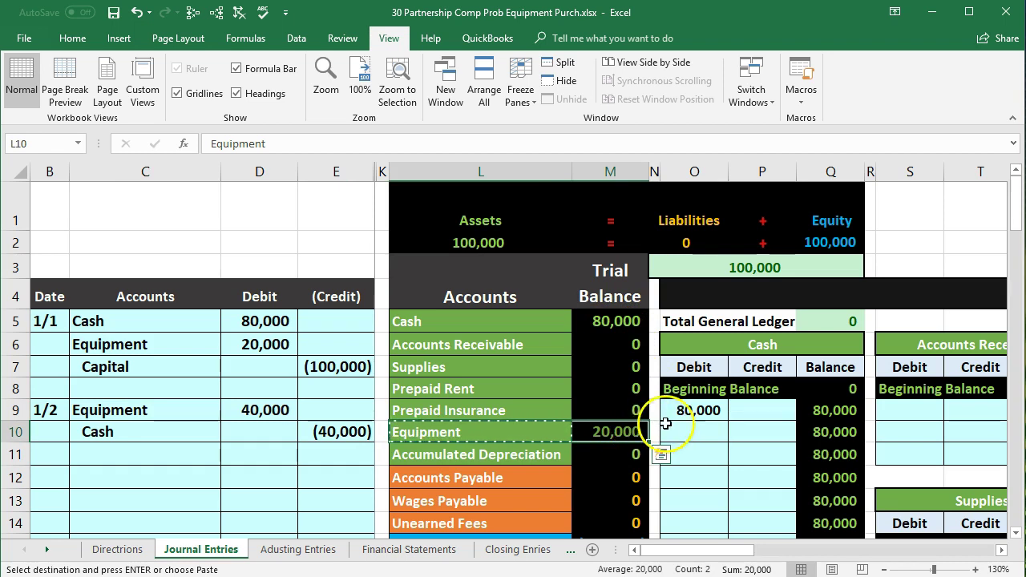
- Post the 1/2 Equipment debit to the Equipment ledger account by entering =D9 in cell W10
click(702, 411)
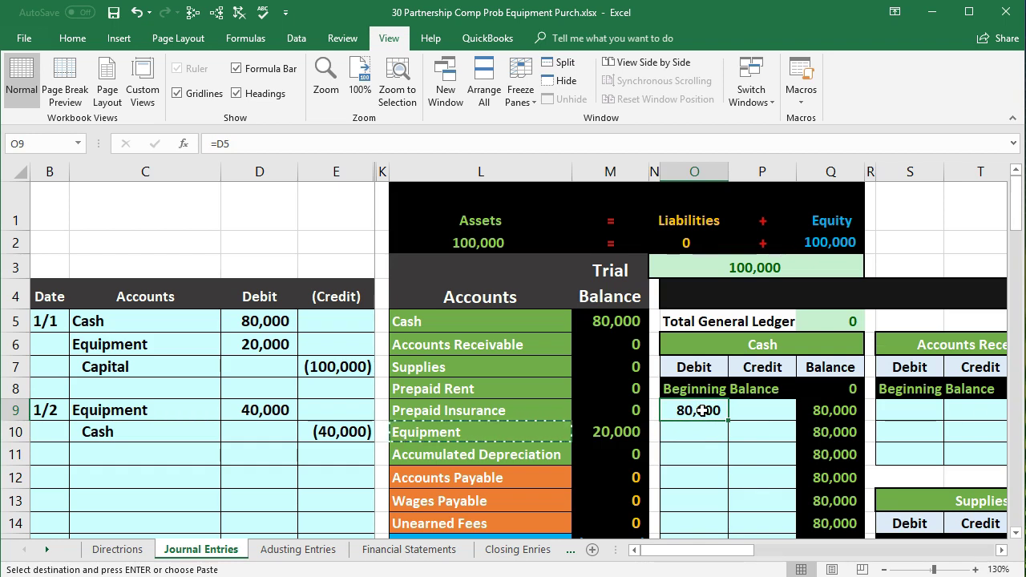
key(Right)
key(Right)
key(Right)
key(Right)
key(Right)
key(Right)
key(Right)
key(Right)
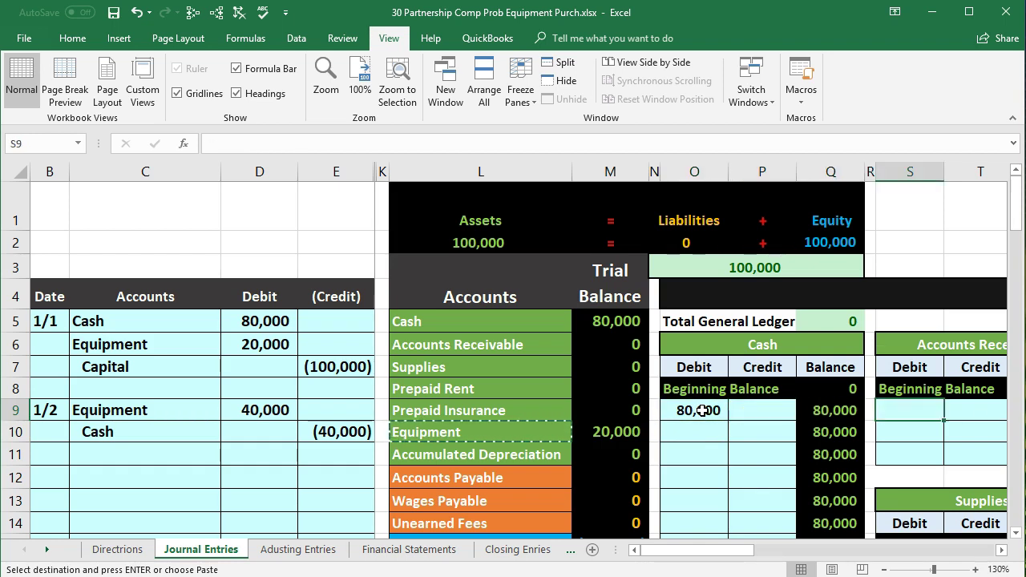
key(Right)
key(Right)
key(Right)
key(Right)
key(Right)
key(Right)
key(Right)
key(Right)
key(Right)
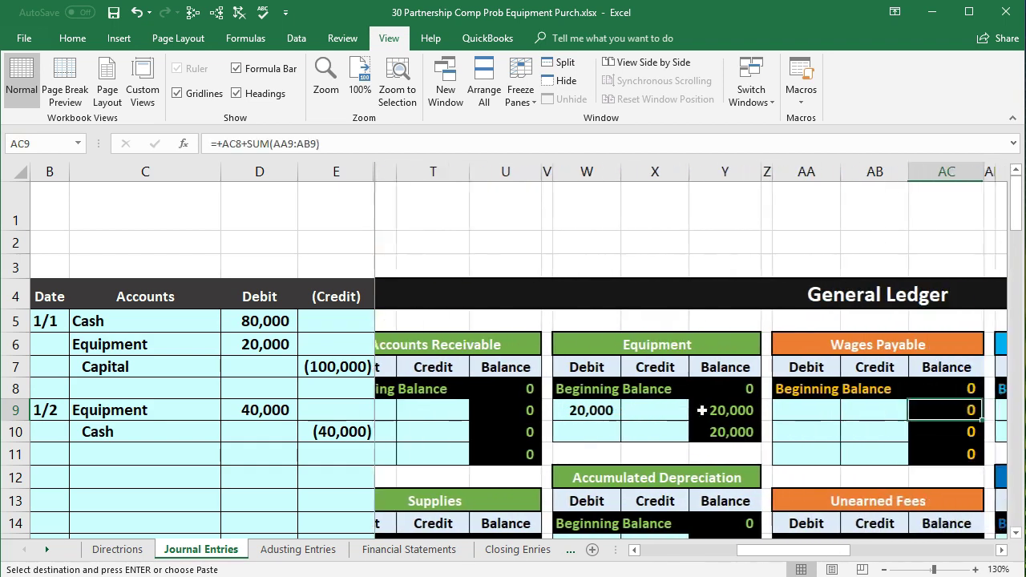
key(Left)
key(Left)
key(Left)
key(Left)
key(Left)
key(Left)
key(Left)
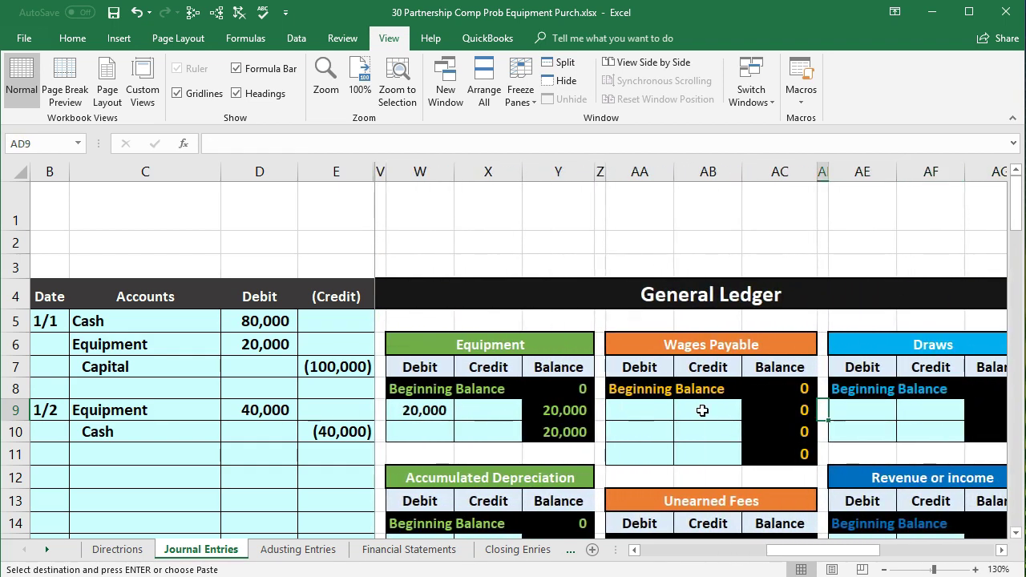
key(Left)
key(Left)
key(Down)
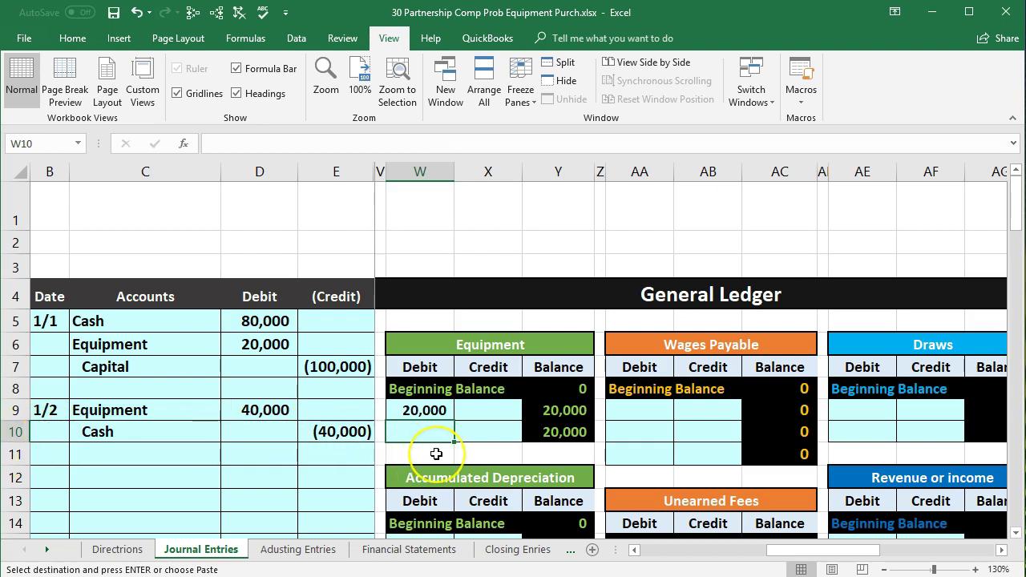
text(=)
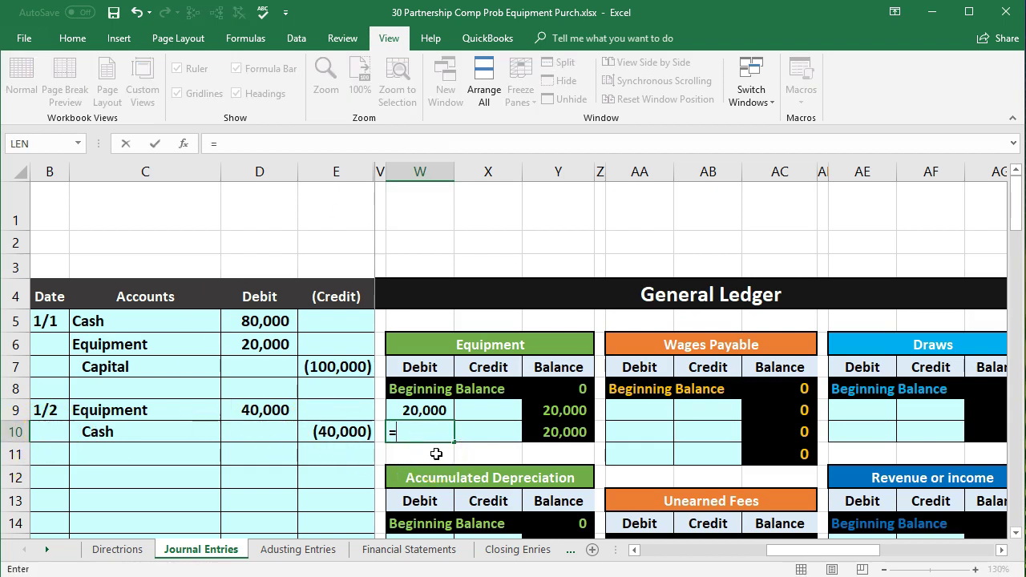
click(270, 405)
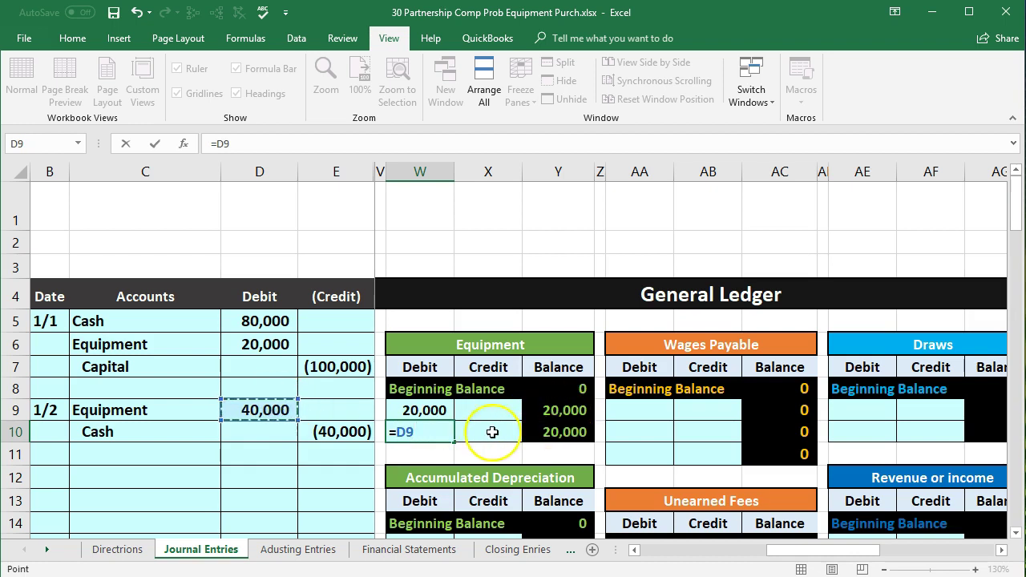
key(Return)
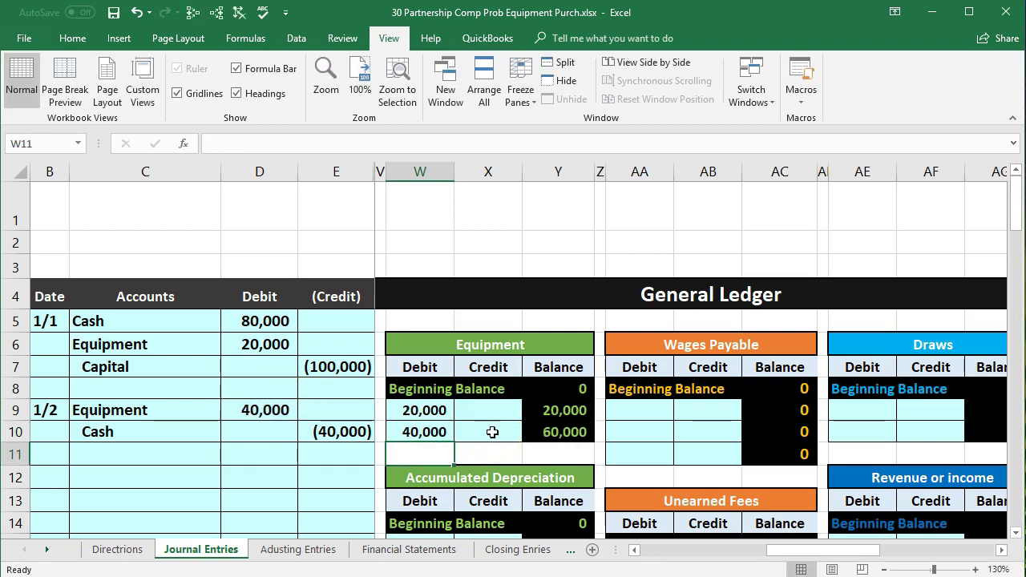
- Trace the dependents of the Equipment balance in Y10 and check the trial balance cells M10 and M24
click(538, 432)
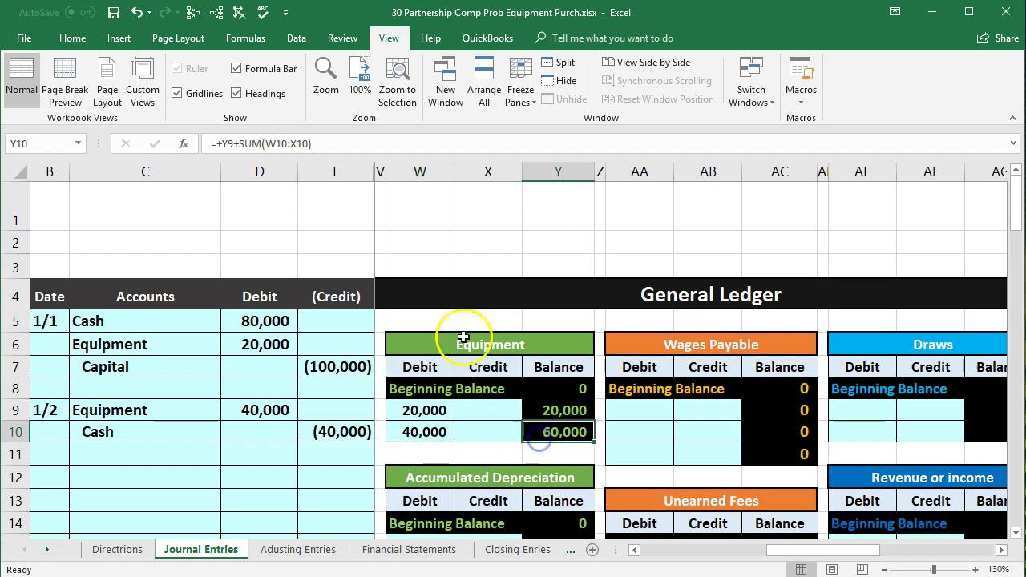
click(216, 13)
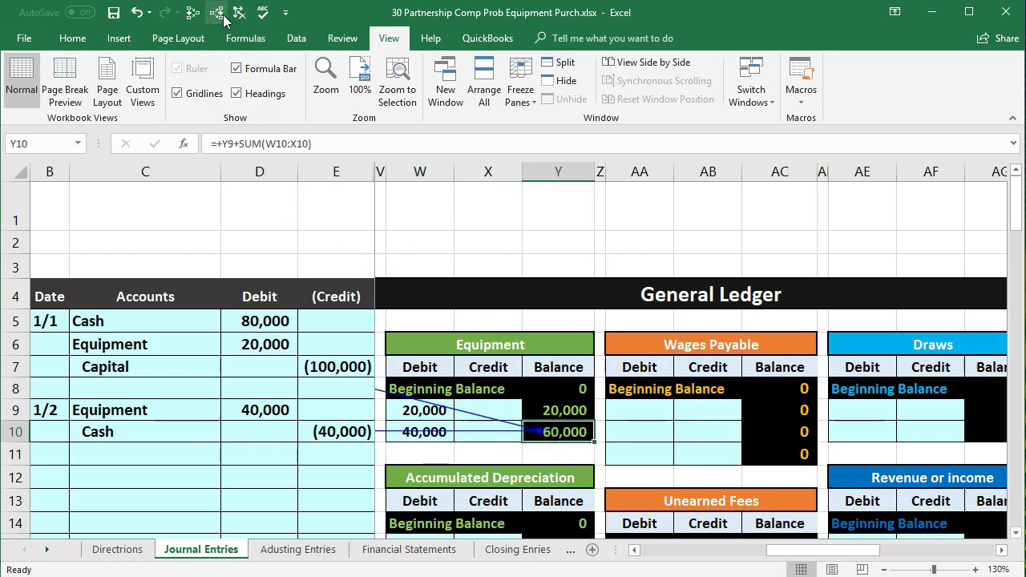
click(359, 408)
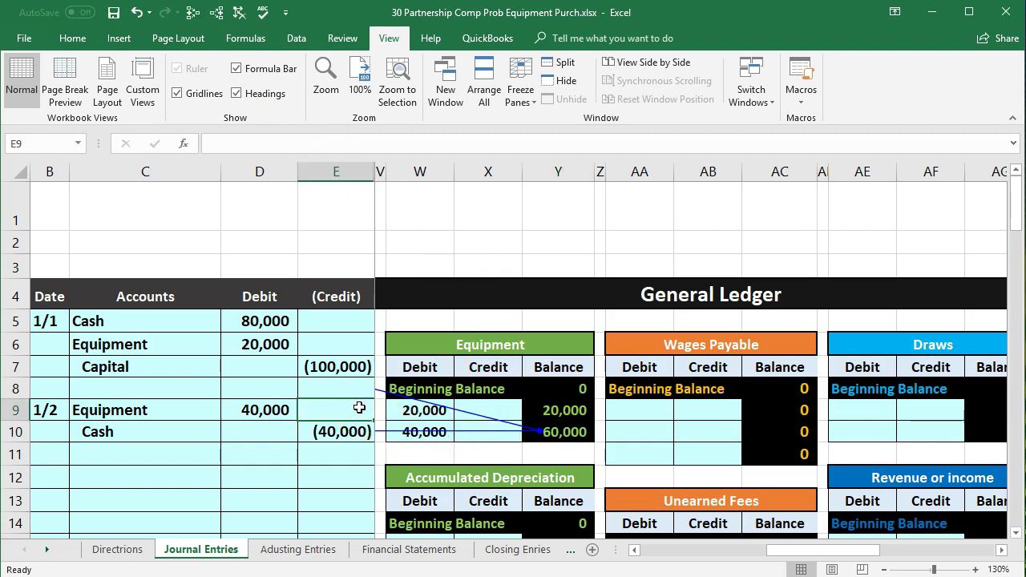
key(Right)
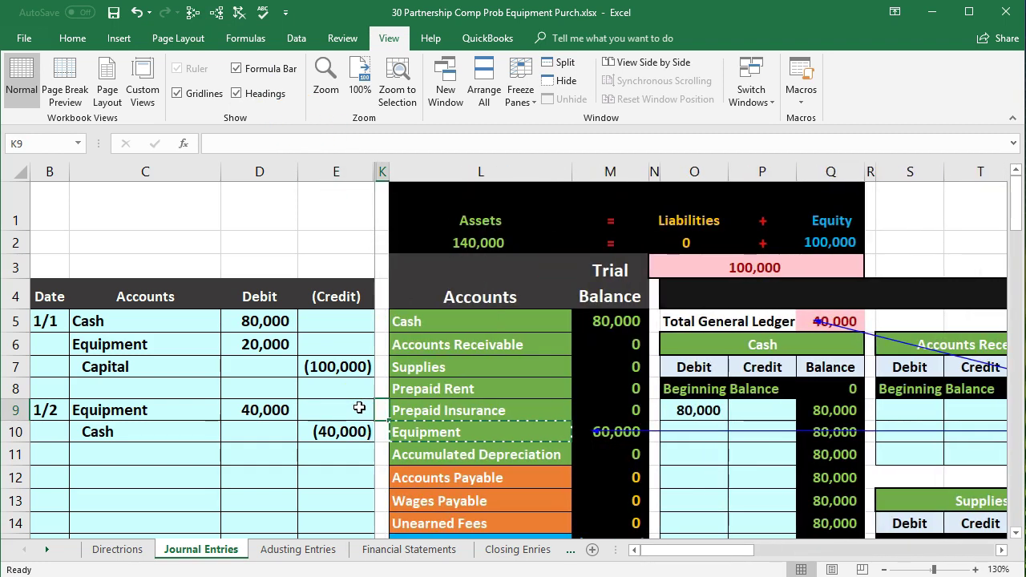
click(619, 434)
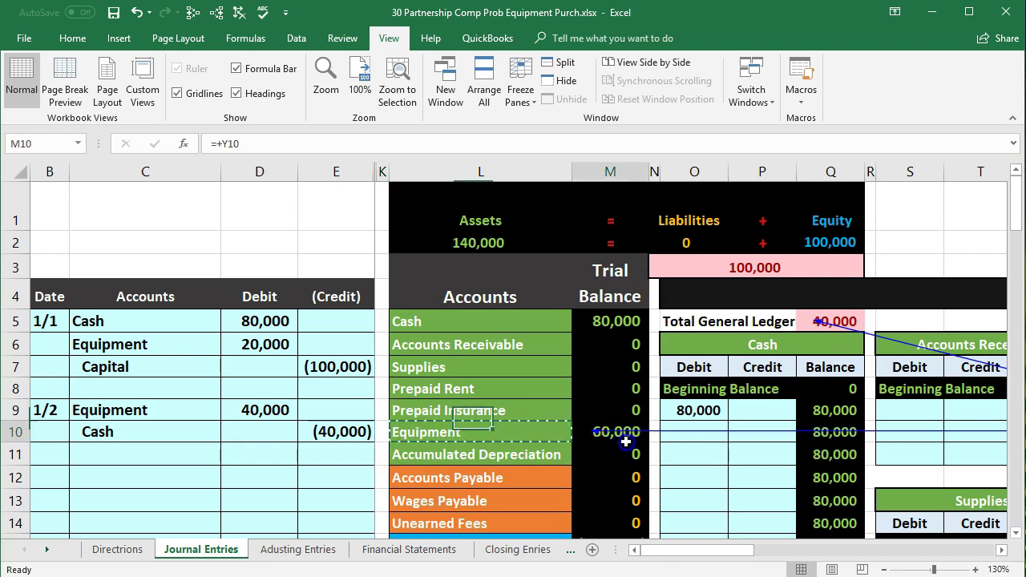
scroll(626, 444, down, 4)
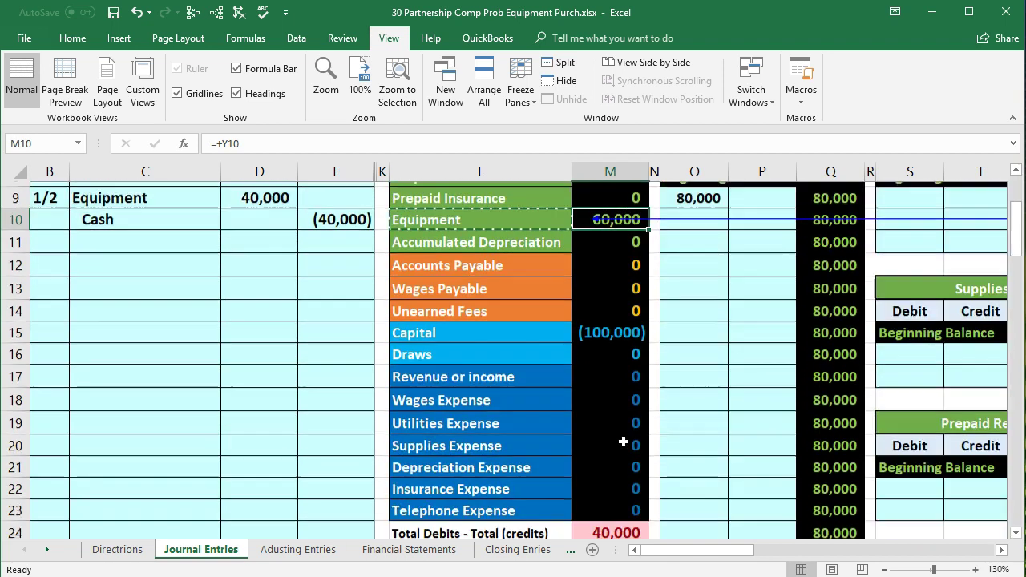
click(613, 437)
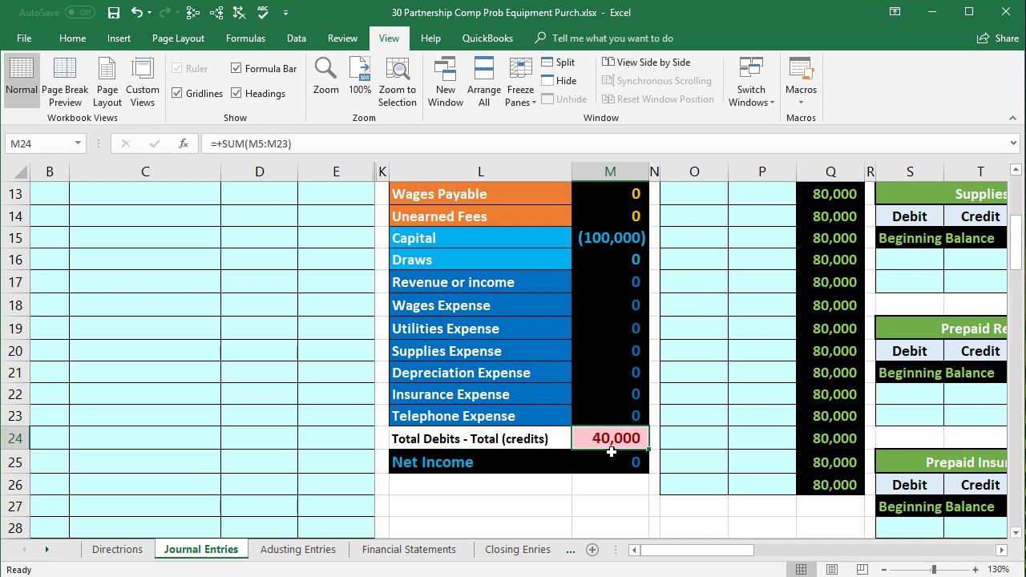
scroll(610, 451, up, 4)
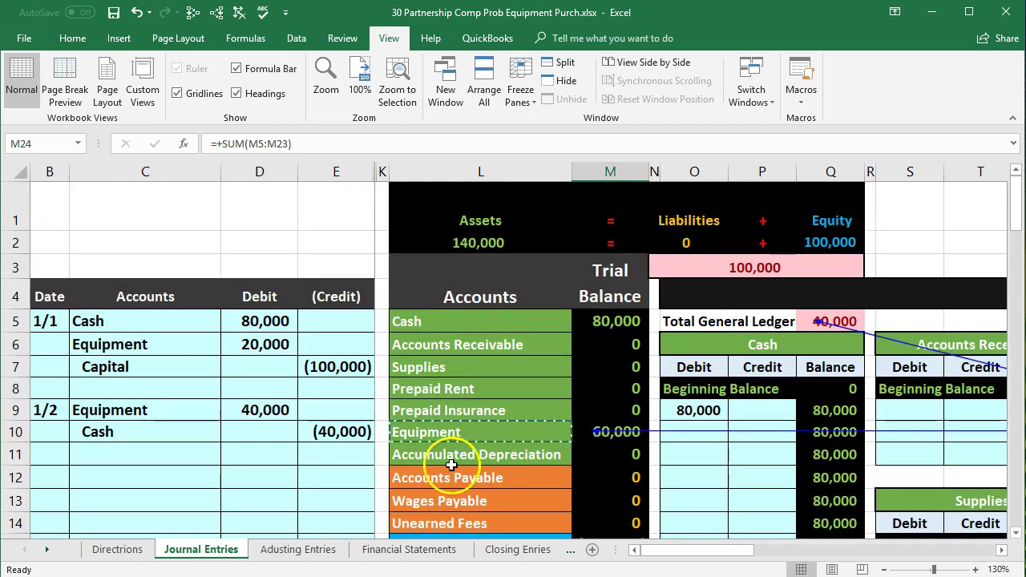
- Compare the Cash credit in C10:E10 with the trial balance Cash line in L5:M5, and clear the trace arrows
drag(209, 433, 325, 430)
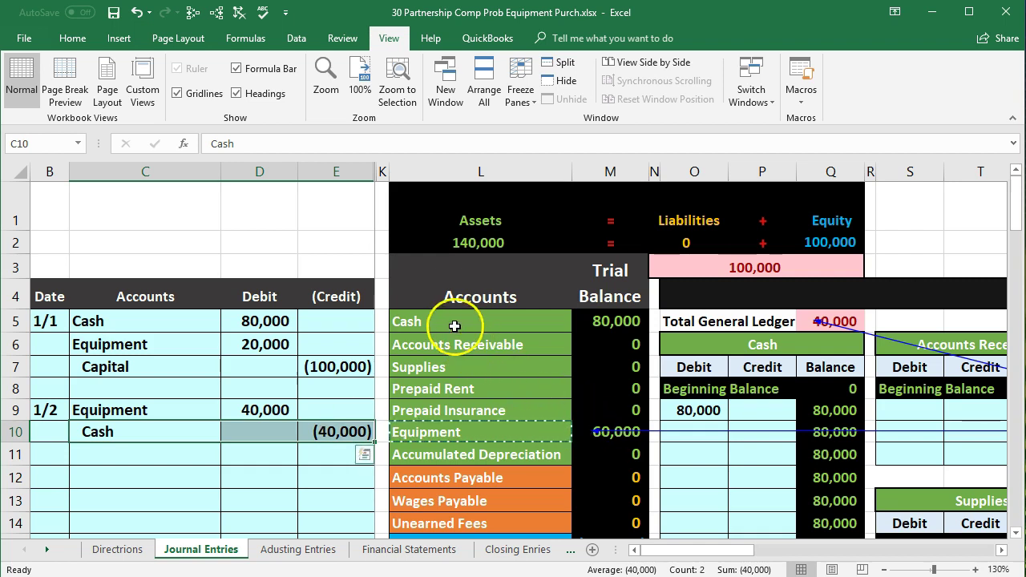
drag(478, 324, 609, 322)
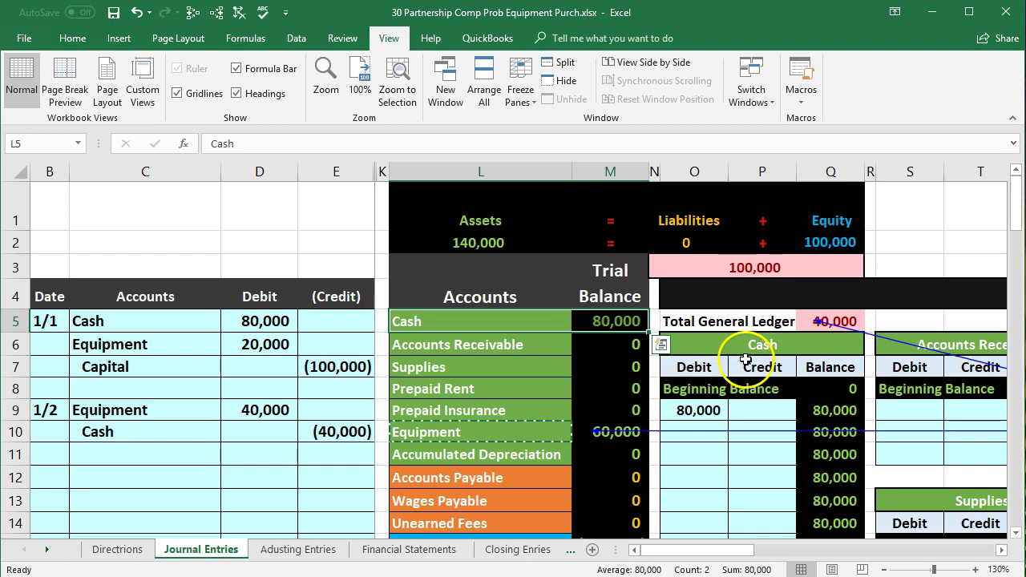
click(1002, 550)
click(1002, 550)
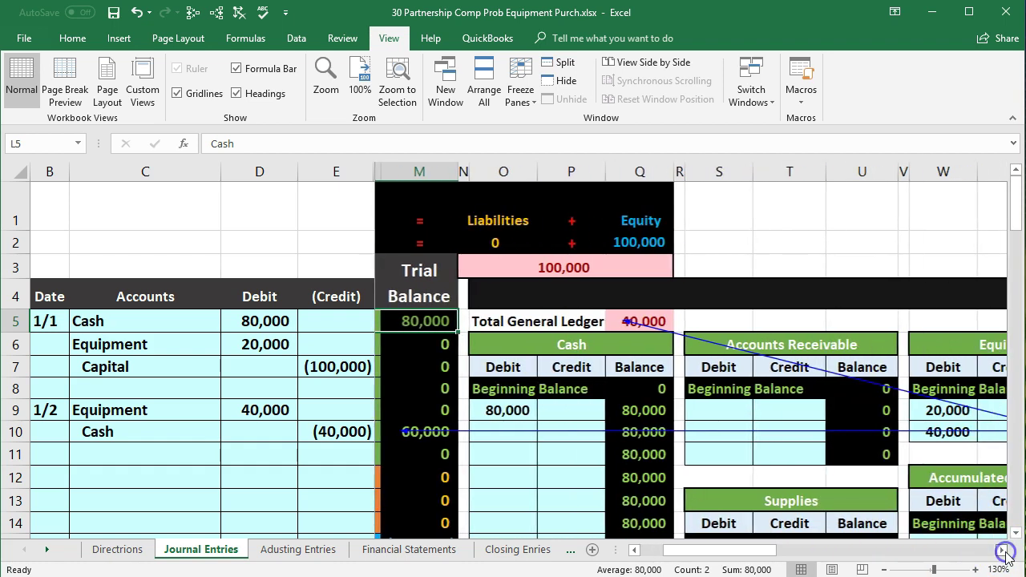
click(239, 13)
- Post the 1/2 Cash credit to the Cash ledger account by entering =E10 in cell P10
drag(212, 422, 320, 431)
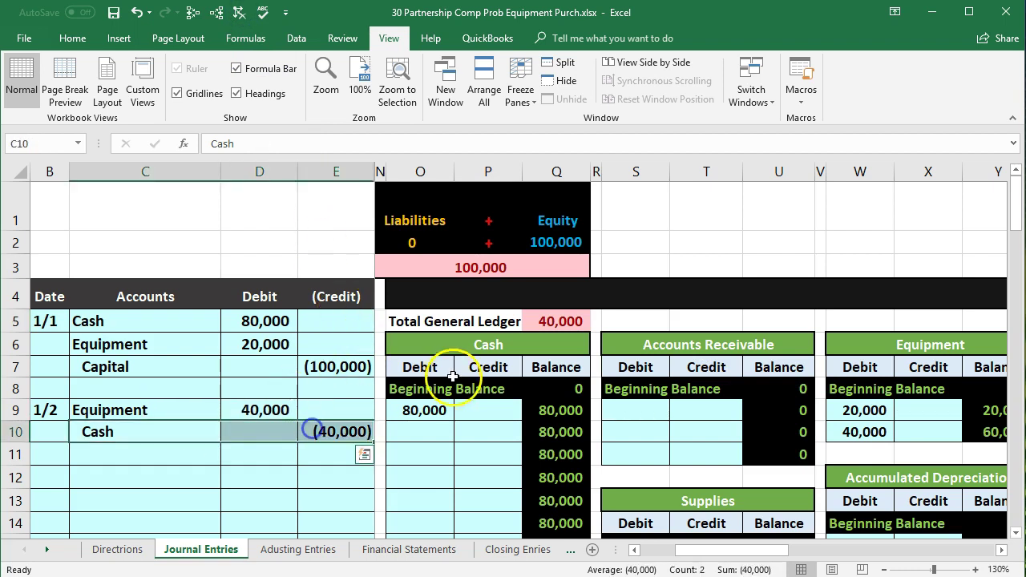
click(484, 432)
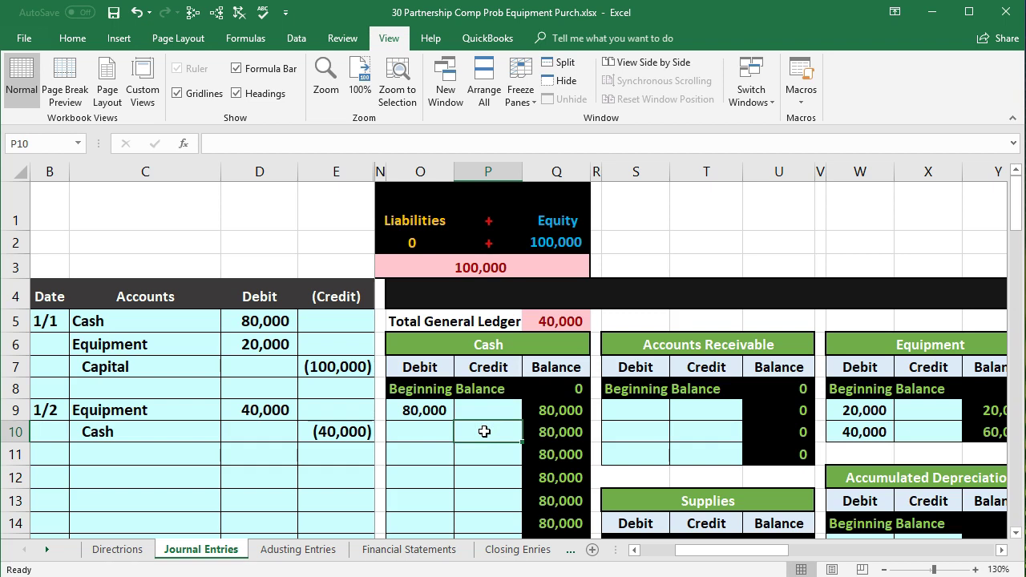
text(=)
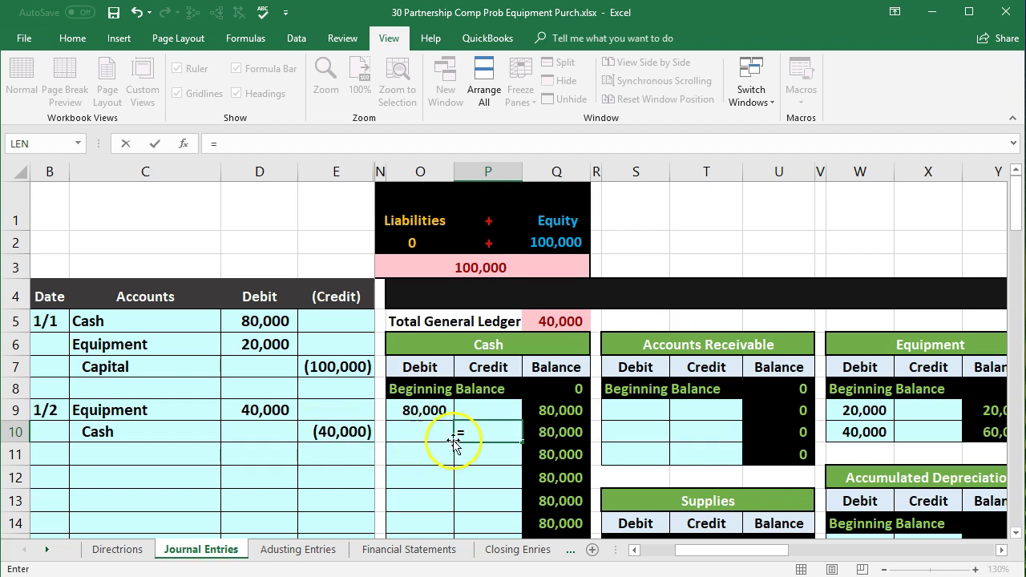
click(335, 432)
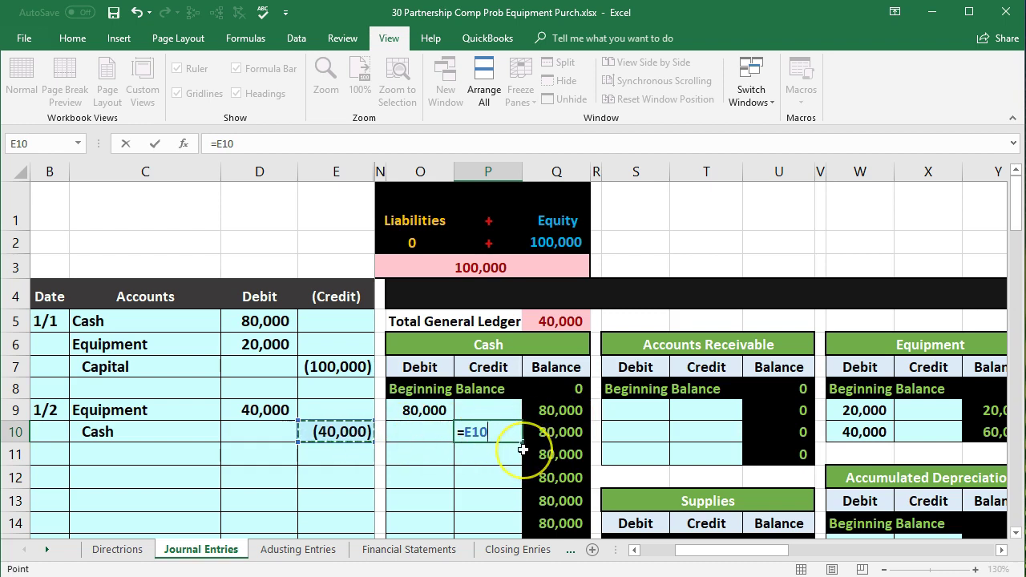
key(Return)
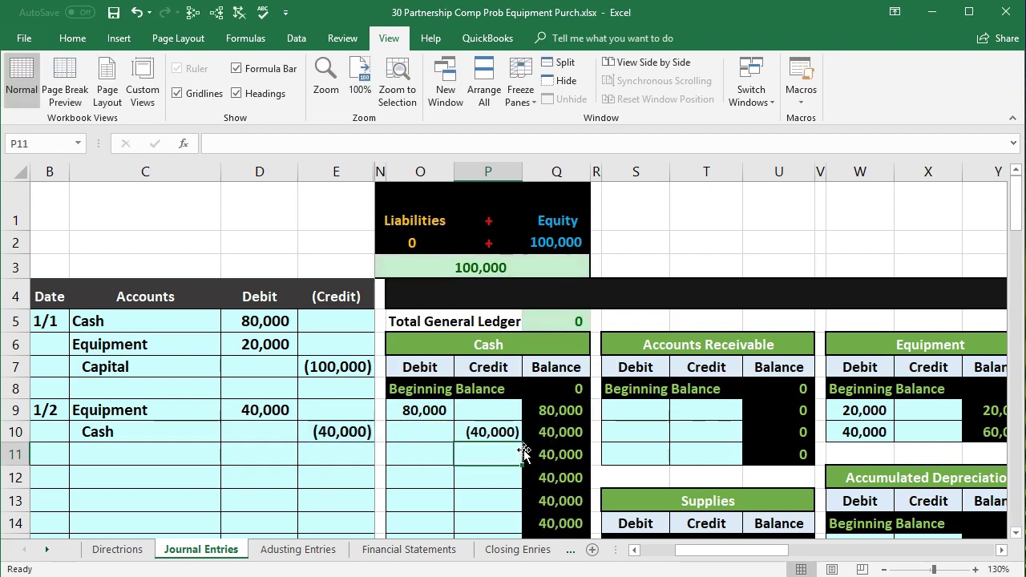
- Trace the dependents of the final Cash ledger balance in Q26 to the Cash balance in M5
scroll(522, 452, down, 4)
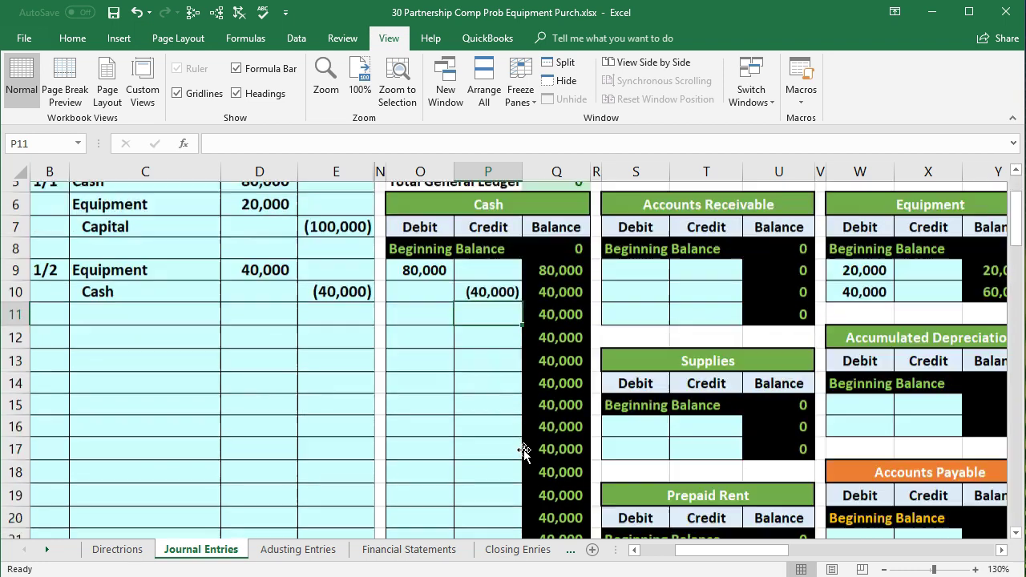
click(548, 479)
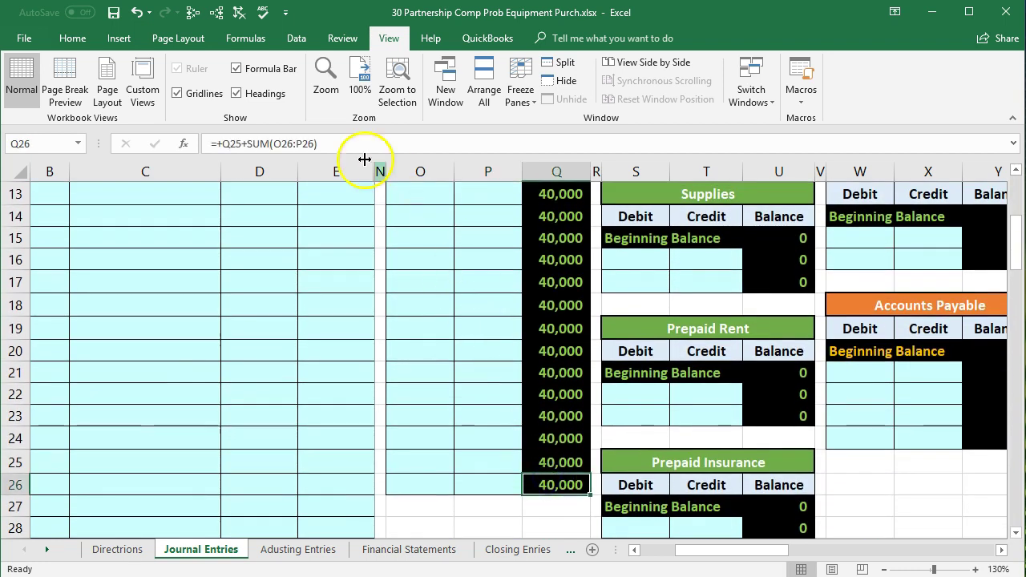
click(215, 12)
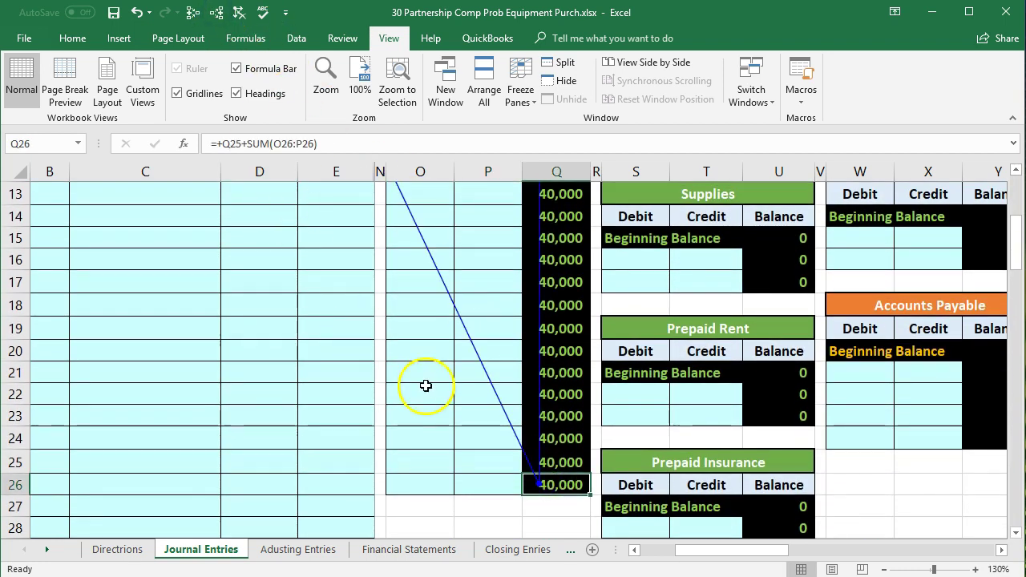
scroll(425, 389, up, 3)
click(360, 309)
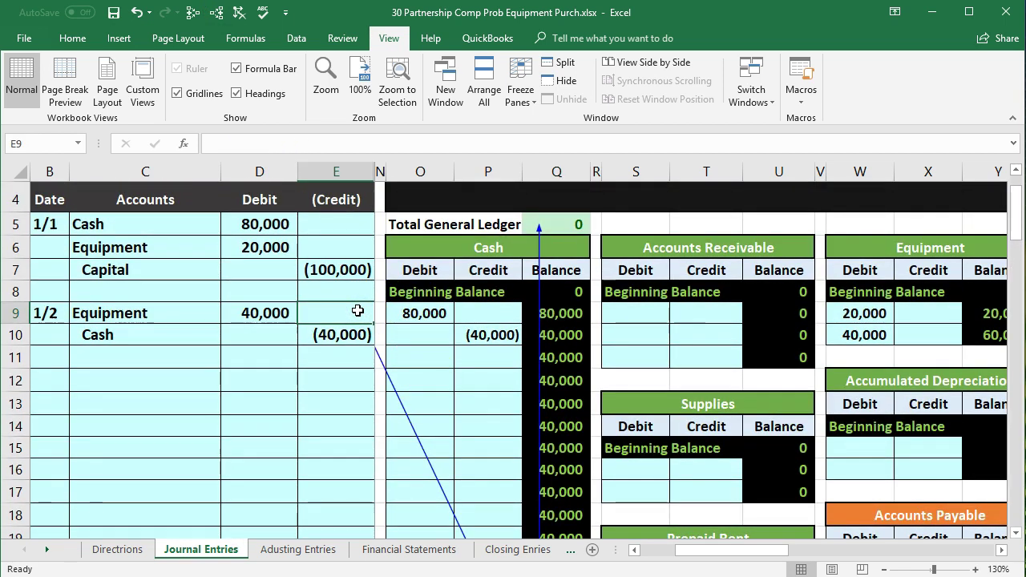
scroll(358, 310, left, 3)
click(625, 228)
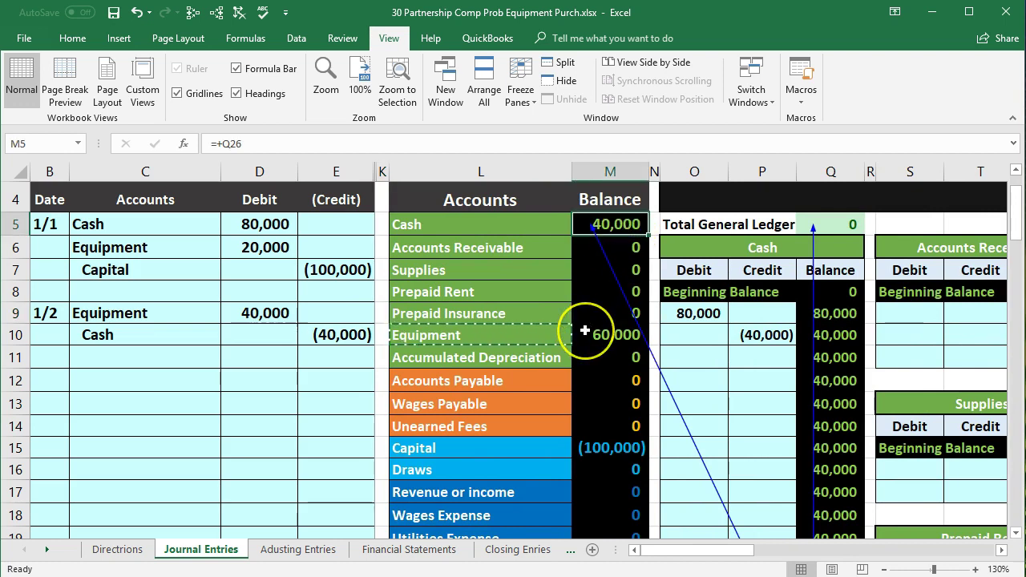
- Check the total debits minus credits formula in M24 of the trial balance, and remove the trace arrows
scroll(585, 330, down, 4)
click(602, 370)
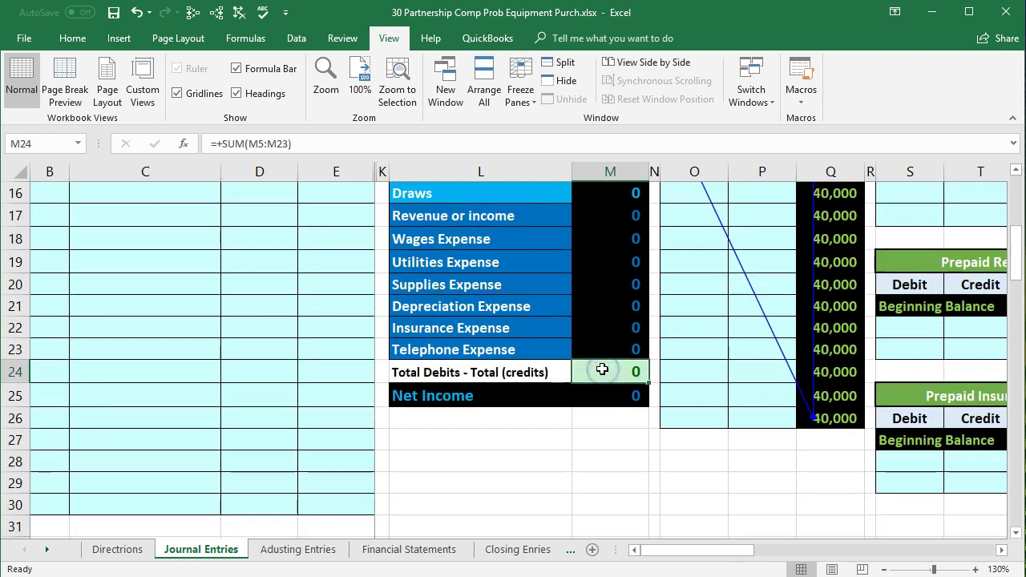
double_click(602, 369)
key(Return)
scroll(597, 367, up, 4)
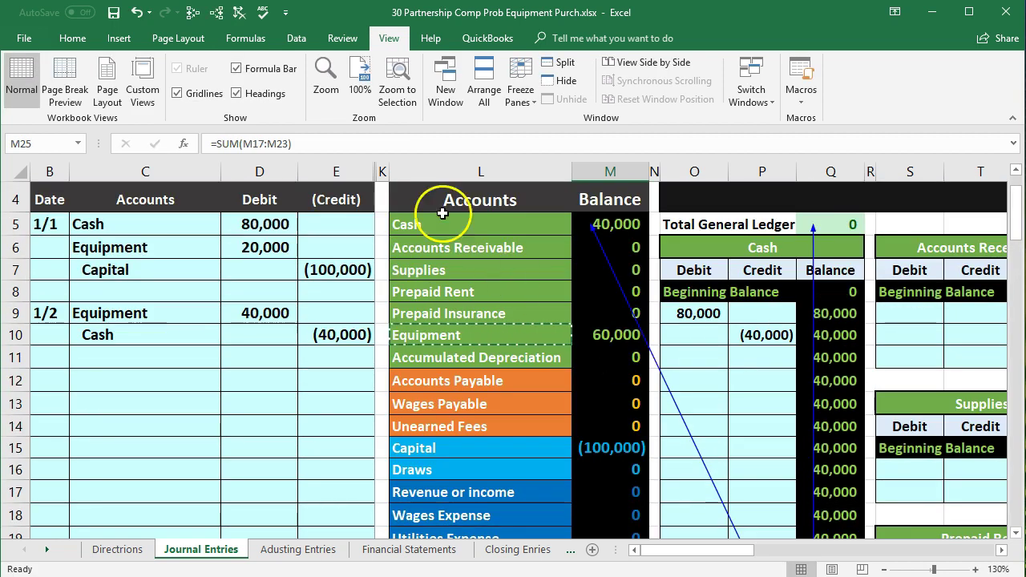
click(238, 12)
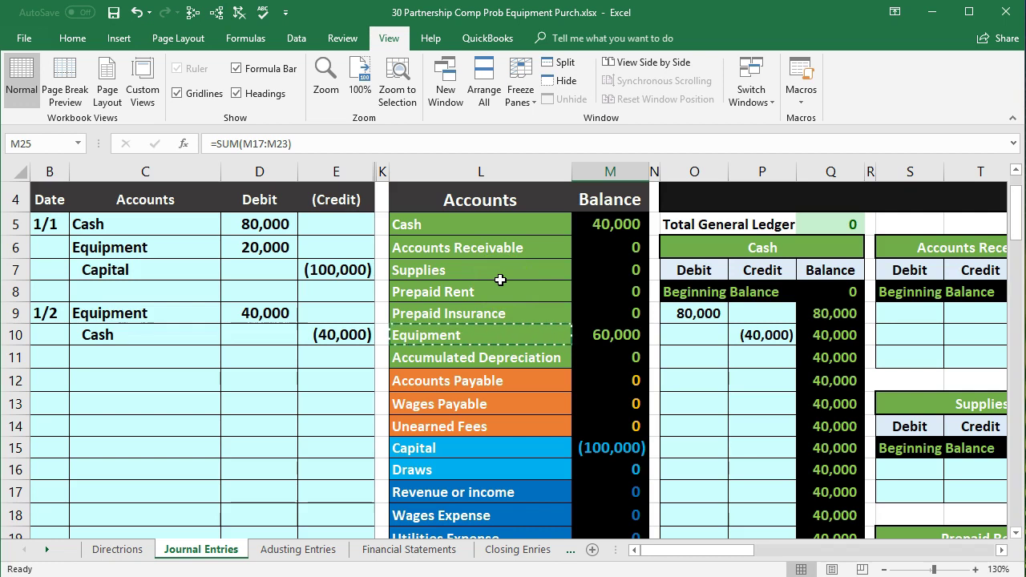
- Review the Cash and Equipment balances in M5 and M10, and check the total assets formula in L2
click(610, 225)
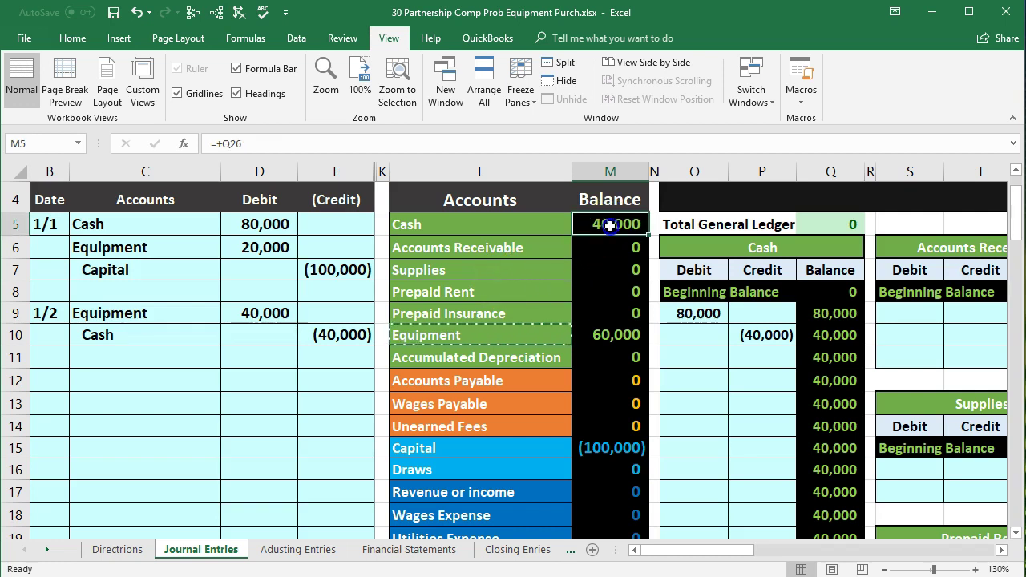
click(601, 334)
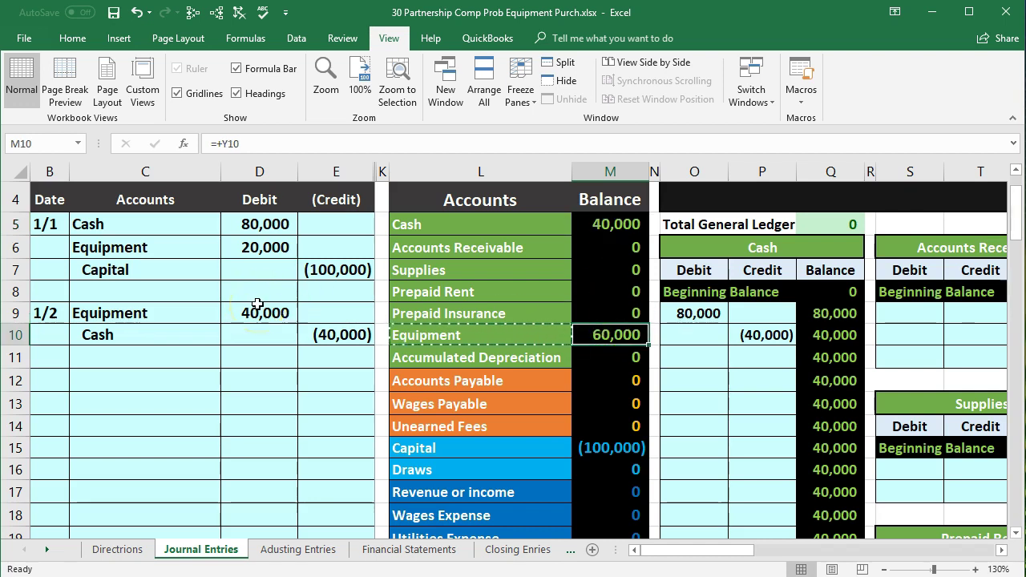
scroll(258, 304, up, 1)
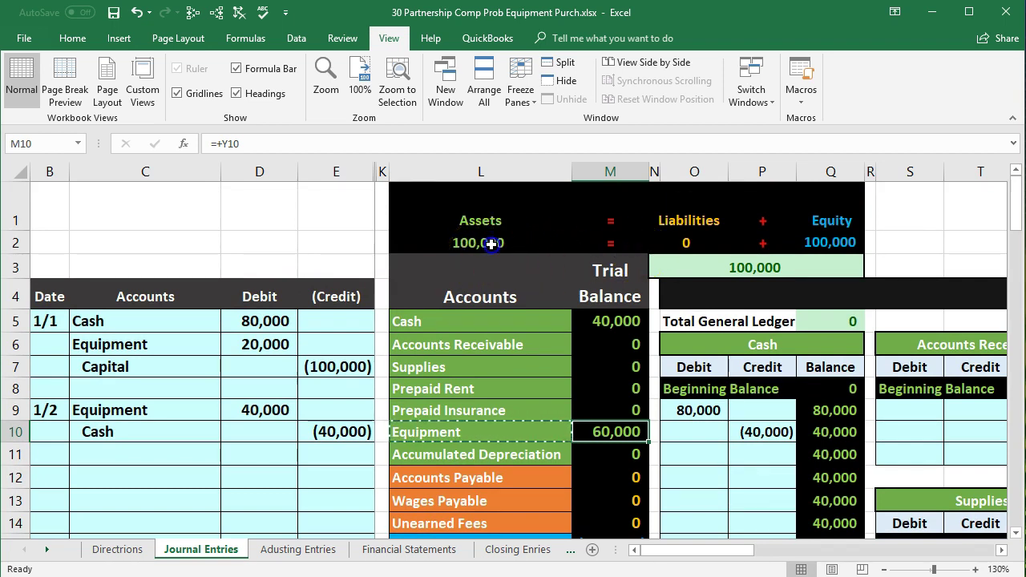
double_click(490, 244)
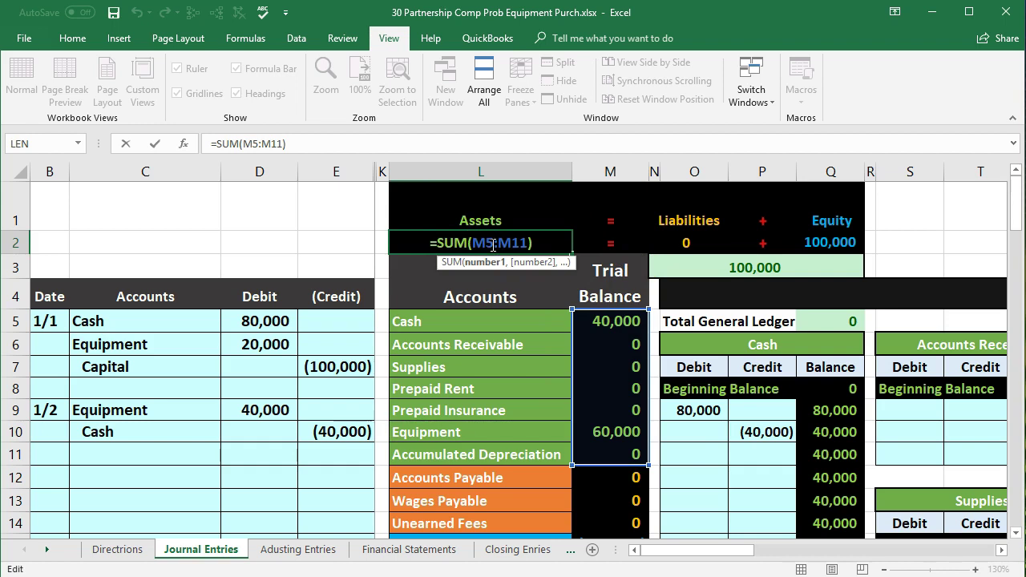
key(Return)
- Select the asset balances M5:M11 in the trial balance to check their sum
scroll(519, 288, down, 1)
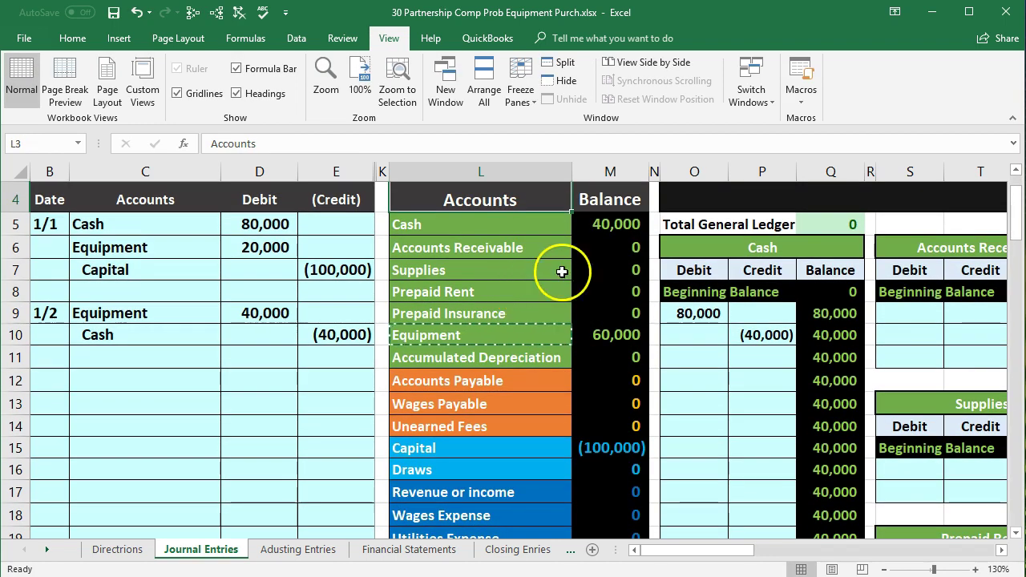
click(611, 226)
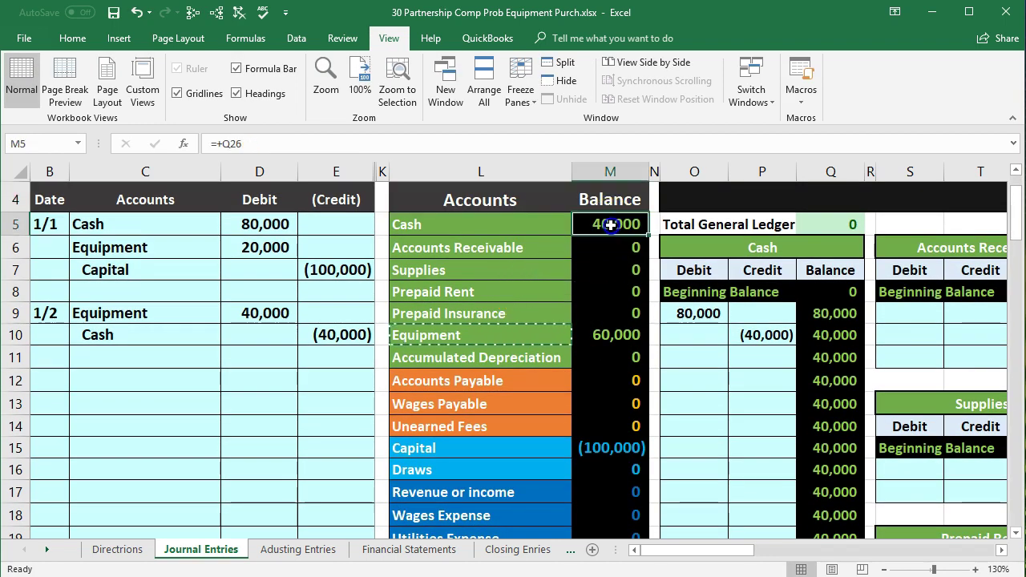
drag(611, 225, 599, 352)
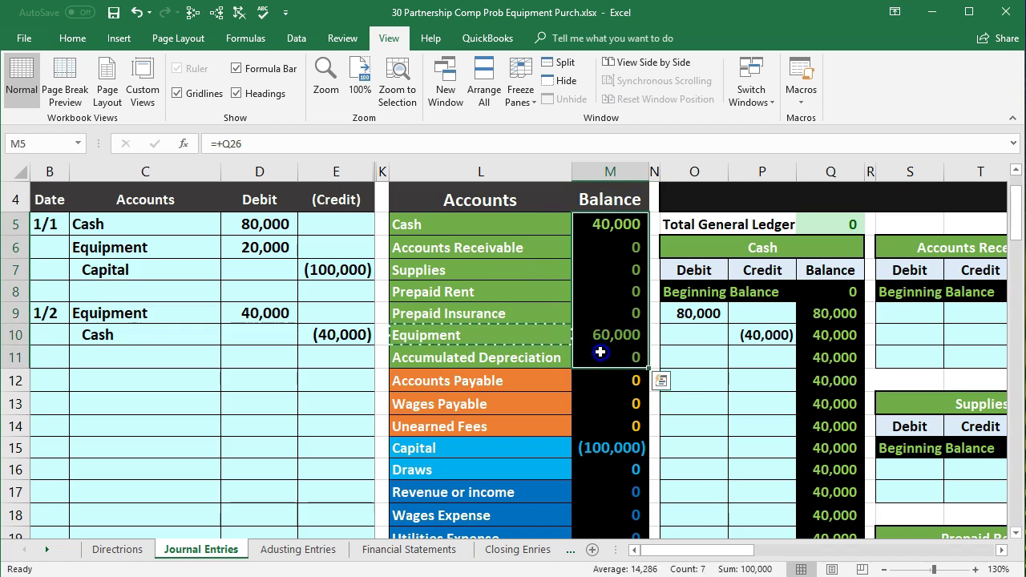
- Compare the Capital balance in M15 with the Equipment balance in M10 of the trial balance
click(627, 447)
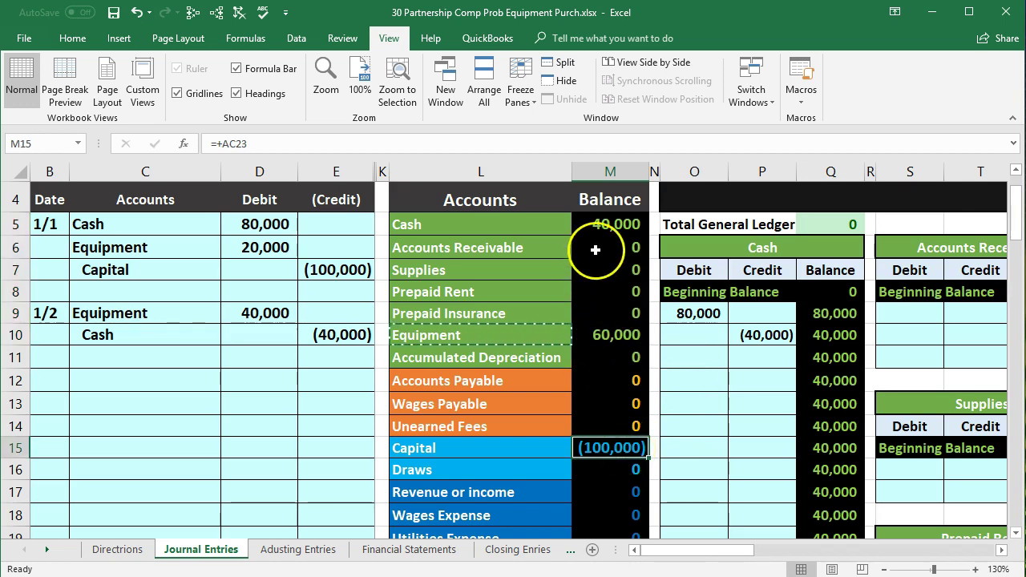
click(603, 331)
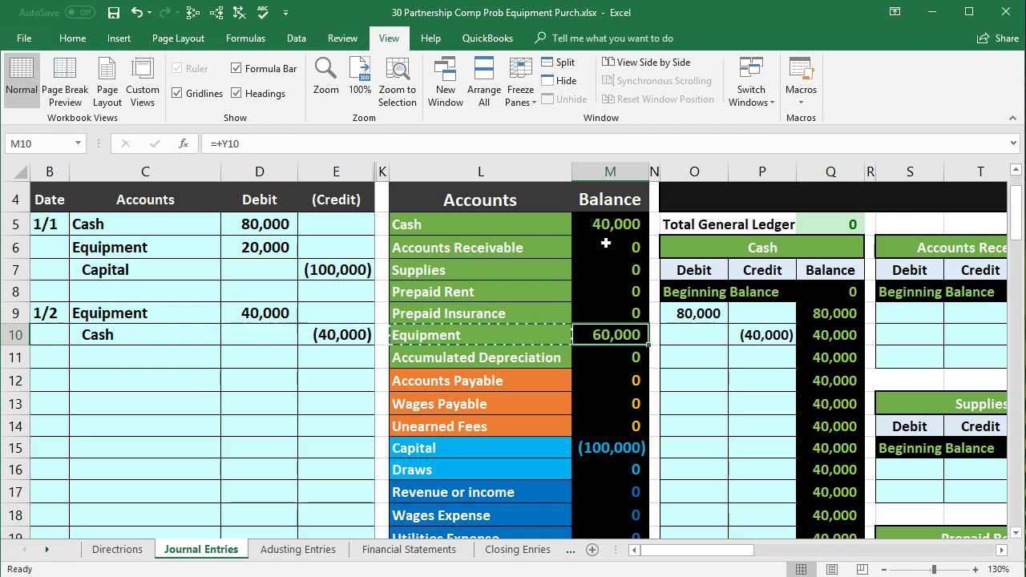
click(590, 335)
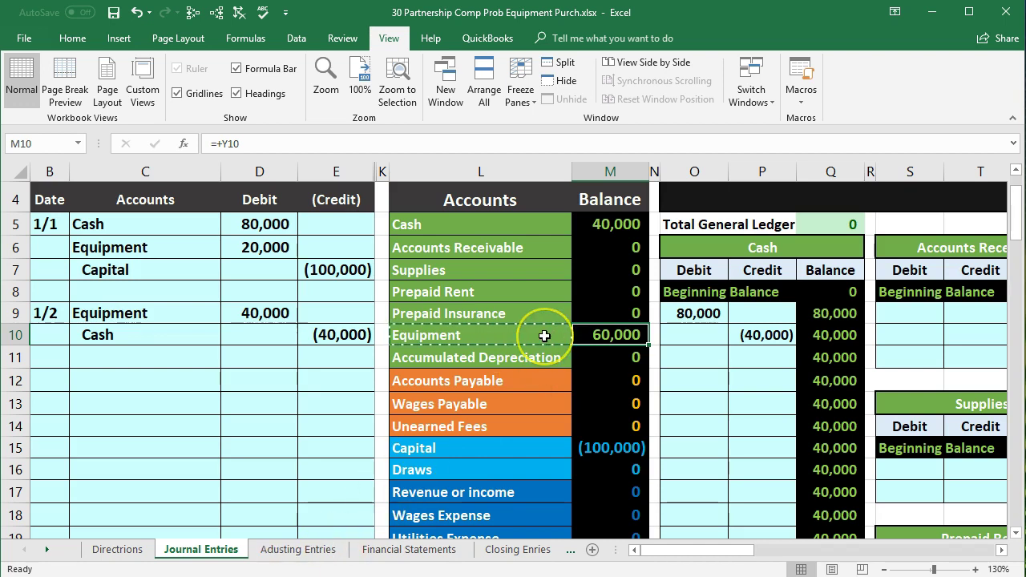
scroll(545, 335, down, 1)
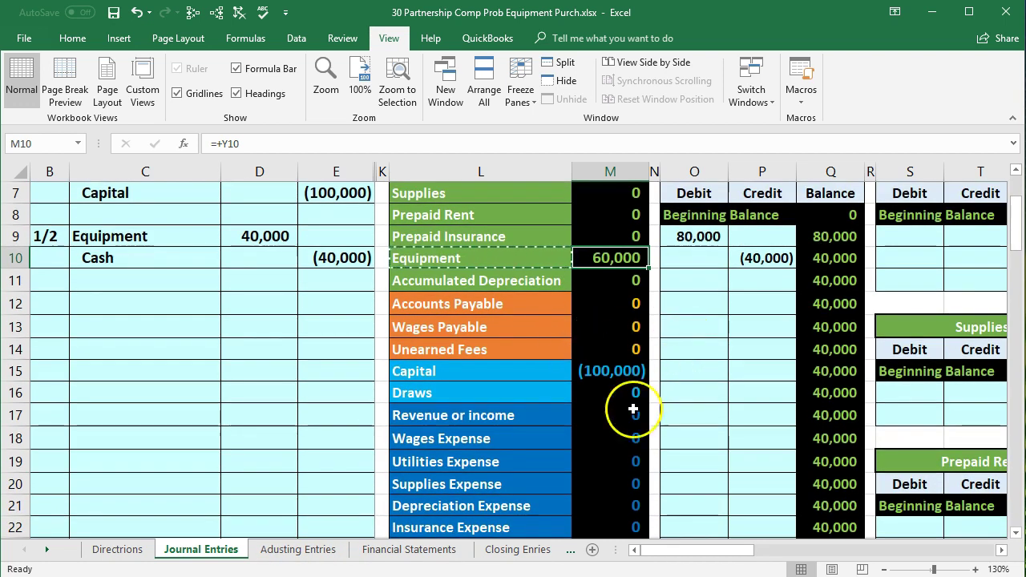